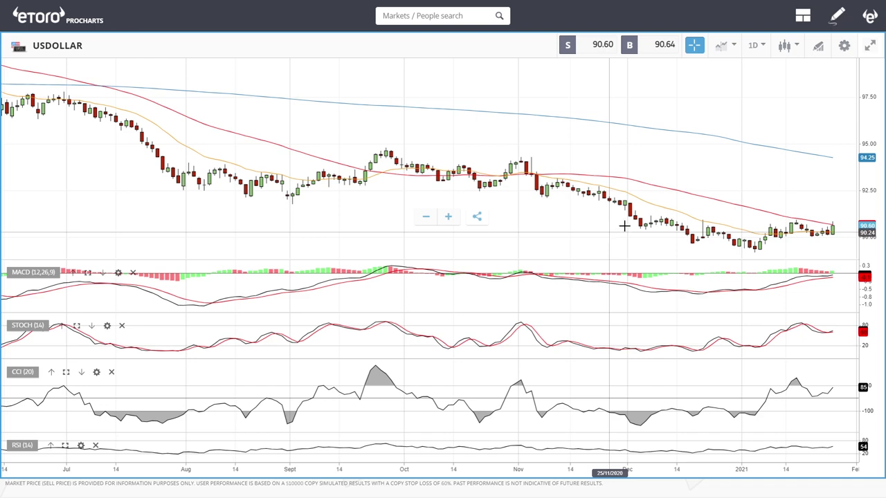
Examine the USDOLLAR daily chart, comparing recent candles with the moving averages and the longer trend since September 2020
drag(821, 253, 649, 241)
scroll(651, 239, up, 4)
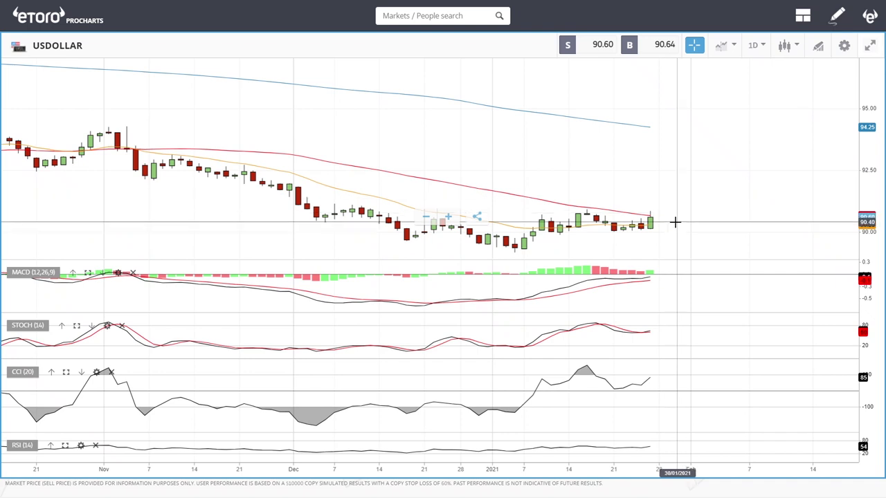
scroll(675, 219, up, 2)
scroll(655, 206, up, 2)
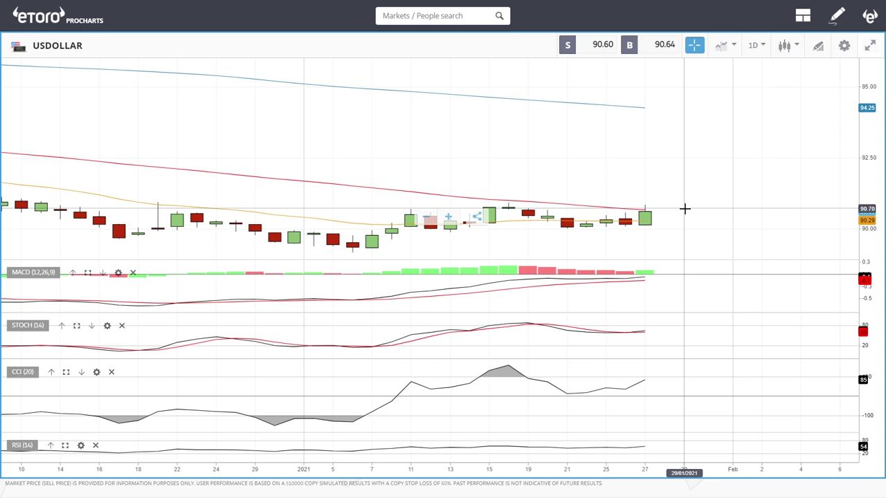
scroll(684, 209, down, 3)
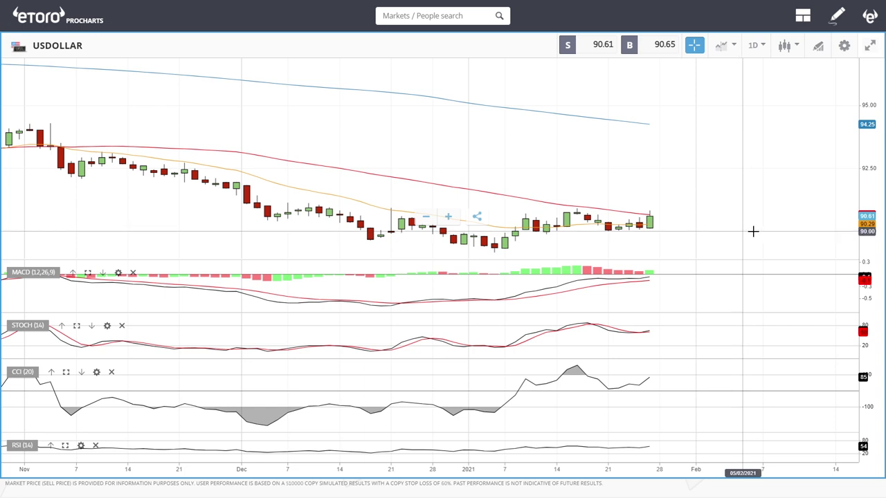
scroll(665, 207, up, 3)
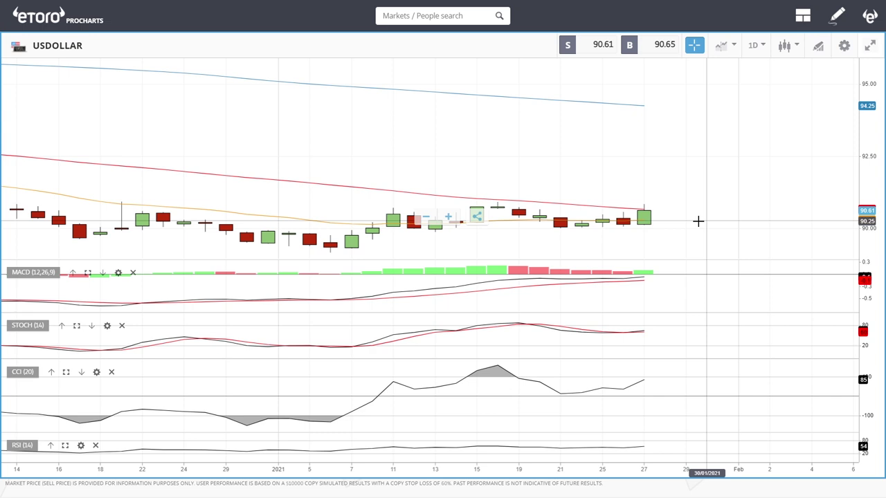
scroll(699, 221, down, 3)
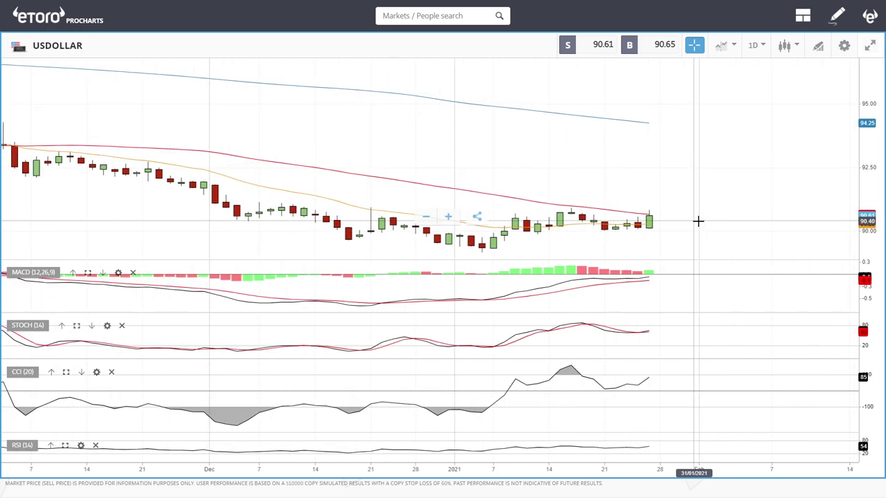
scroll(698, 221, down, 3)
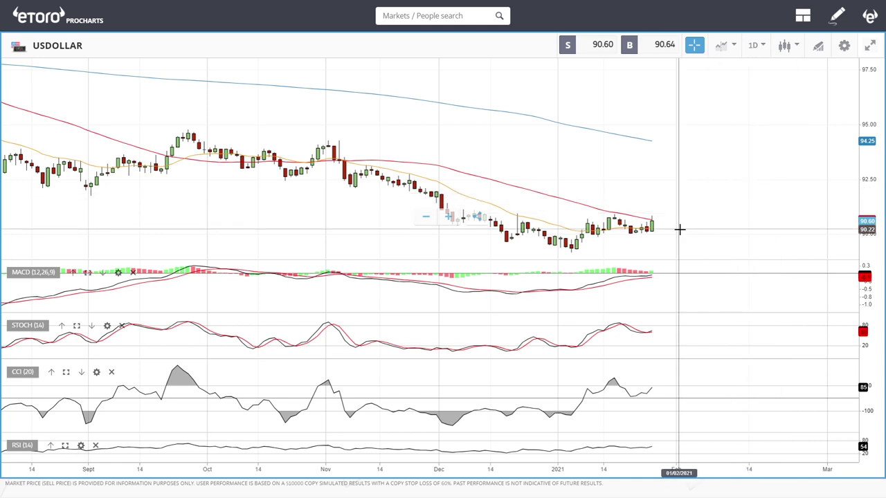
scroll(680, 230, up, 5)
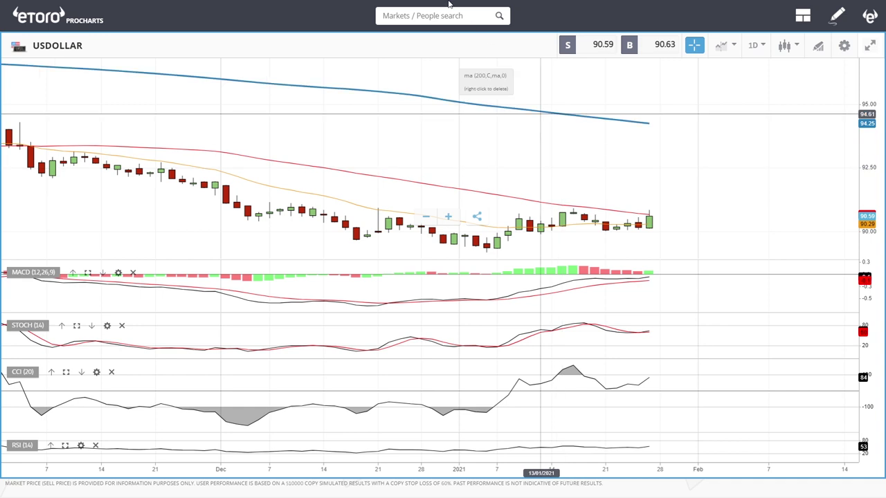
Search the markets for gbp, open the GBPUSD chart and reposition it to view the latest candles
click(408, 15)
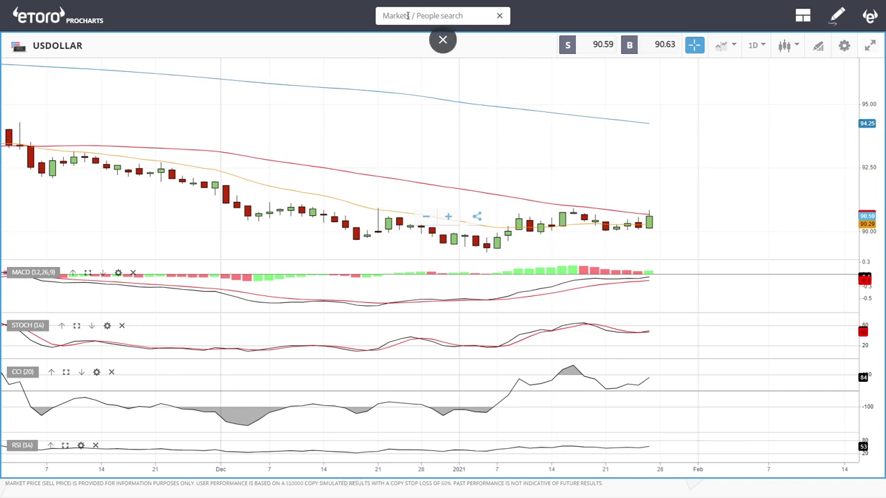
text(gbp)
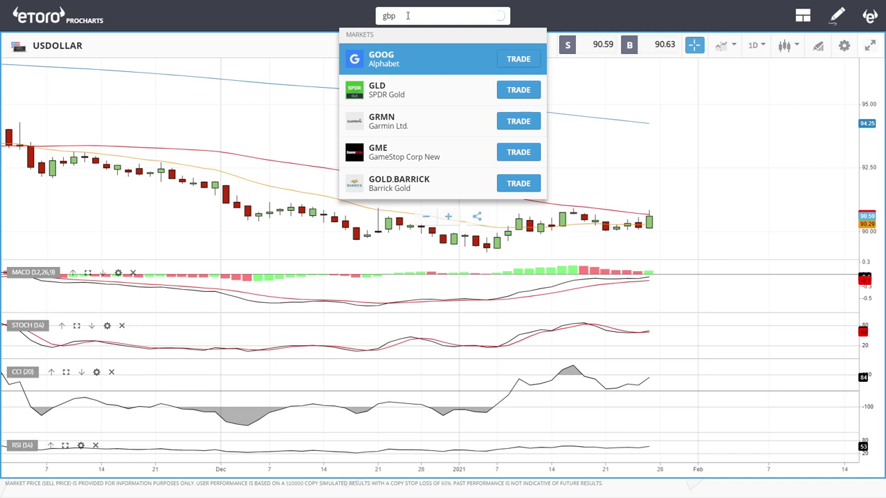
click(408, 70)
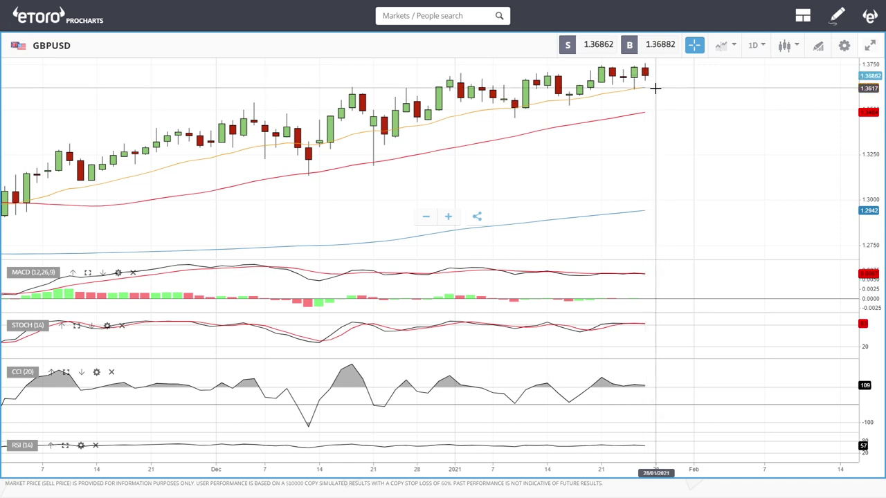
drag(701, 113, 682, 172)
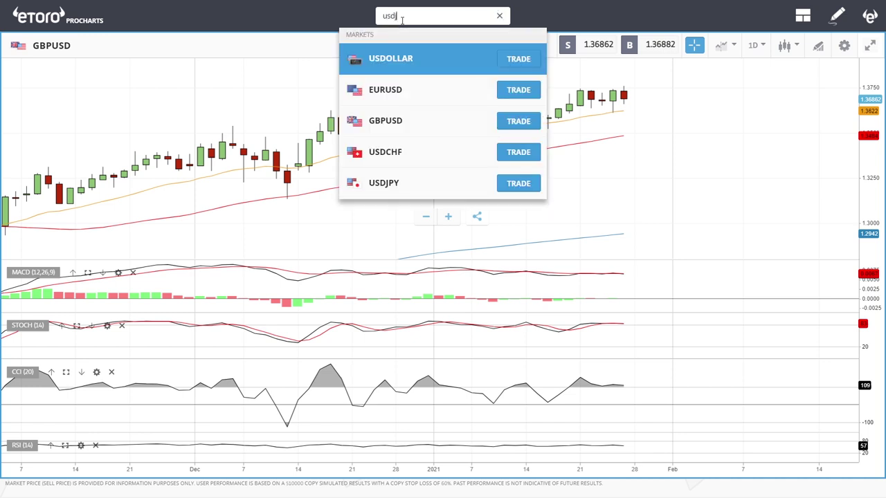
Open the USDJPY chart and review its daily price action back to spring 2020
click(404, 64)
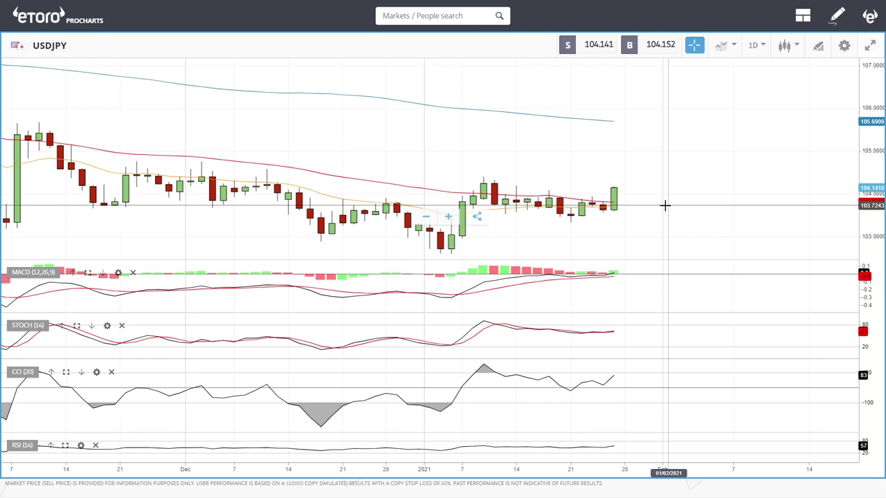
scroll(667, 205, down, 3)
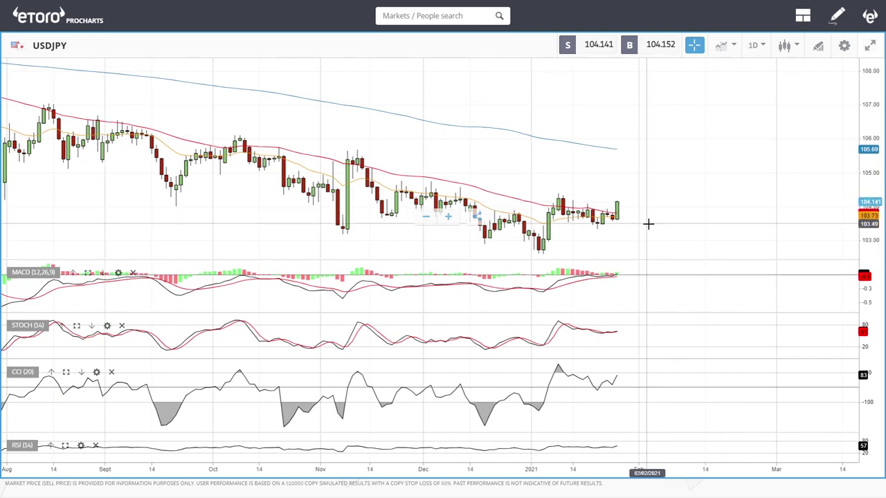
scroll(667, 214, down, 3)
scroll(668, 218, up, 4)
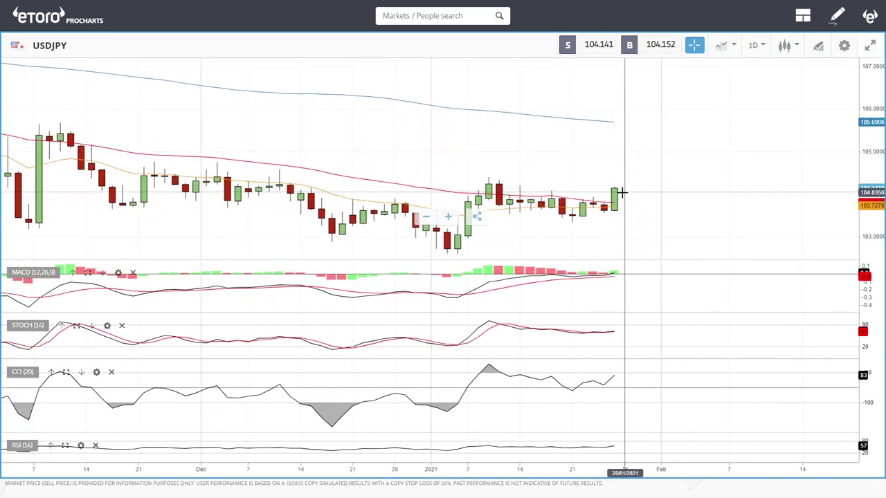
scroll(665, 209, down, 1)
scroll(665, 209, down, 3)
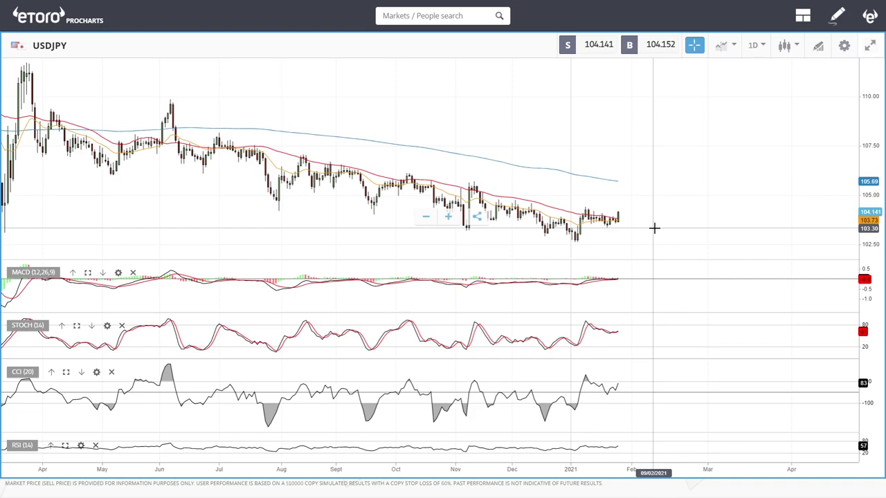
Draw a descending trend line with the Line tool across the USDJPY highs from July 2020 to February 2021, about 157 bars long
click(822, 50)
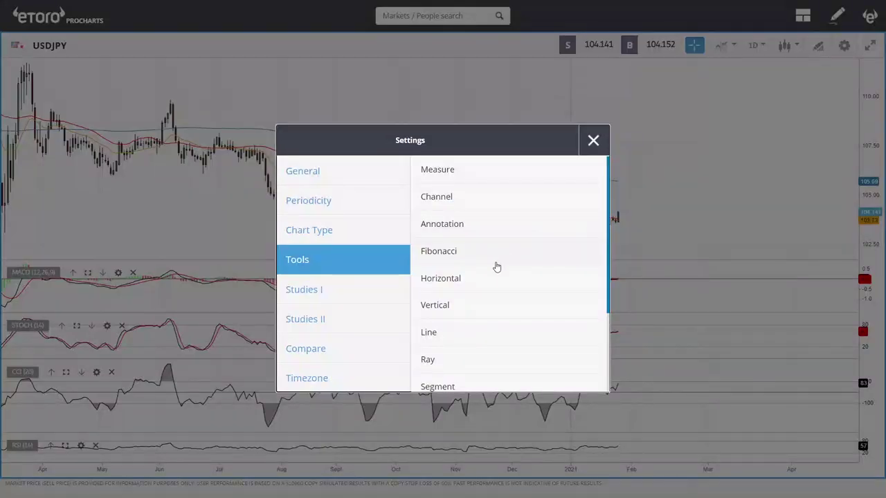
click(454, 345)
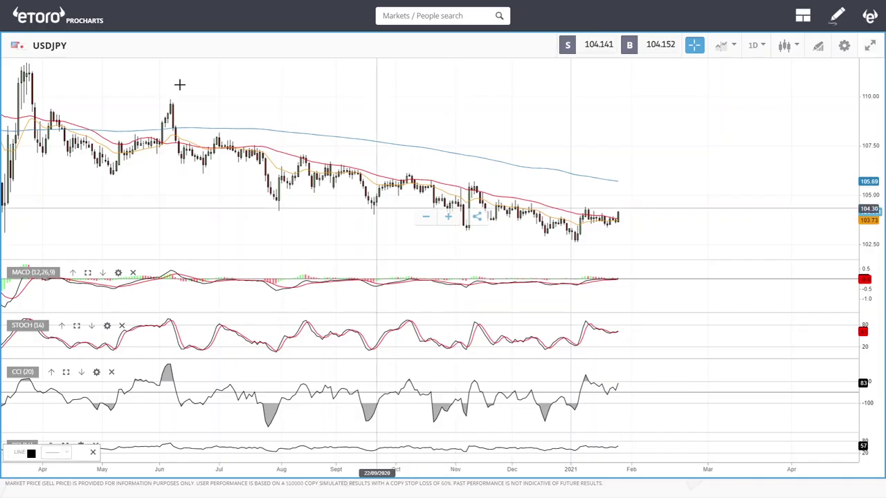
click(231, 136)
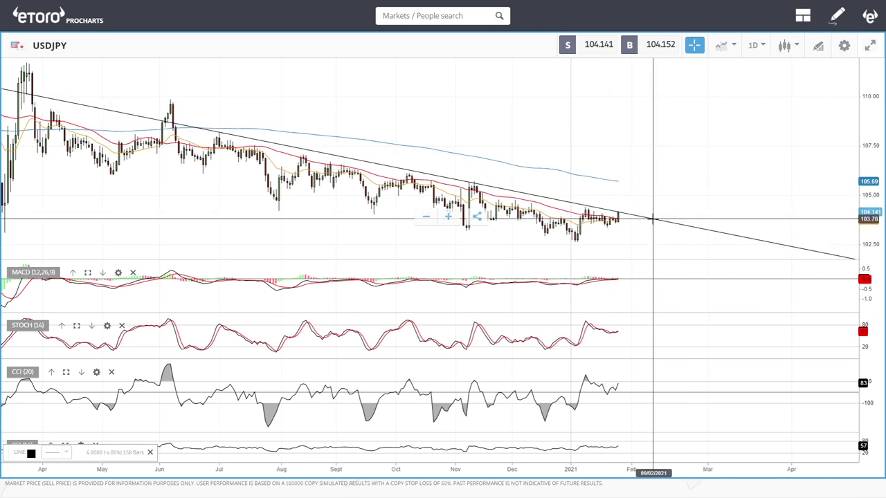
click(650, 220)
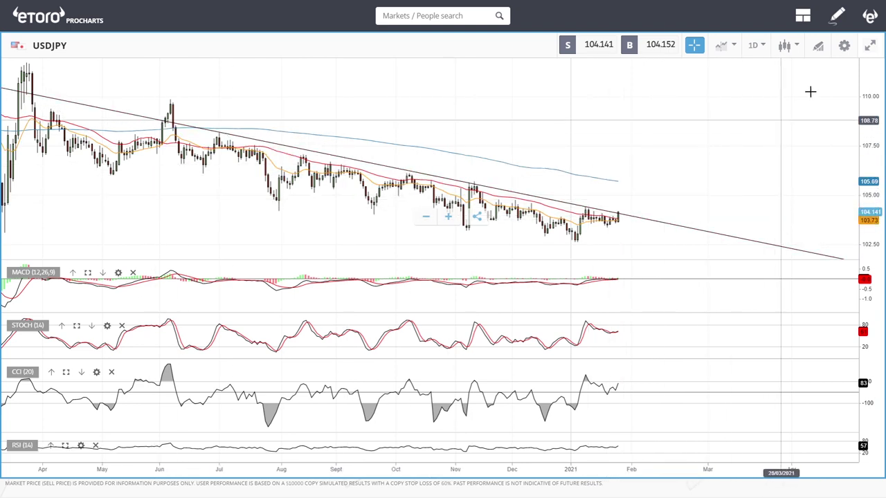
Draw a second descending line along the USDJPY lows from May 2020 to March 2021, about 205 bars long, forming a channel
click(820, 49)
click(446, 360)
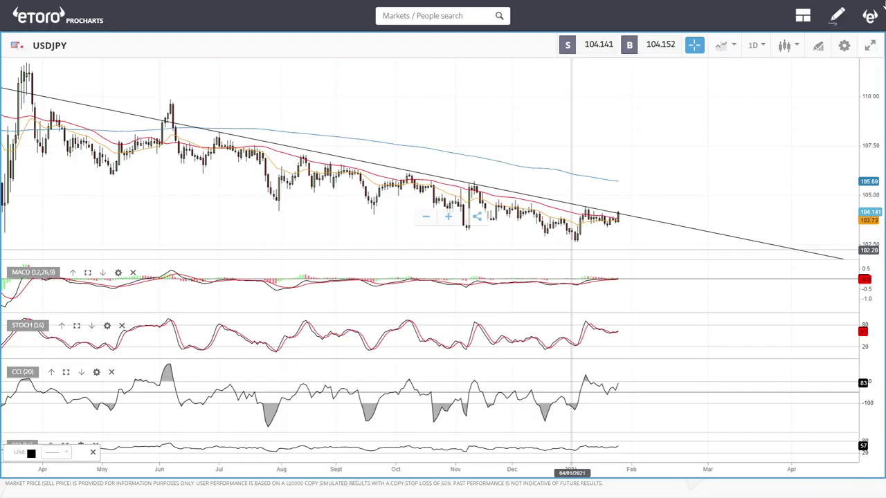
click(818, 45)
click(432, 346)
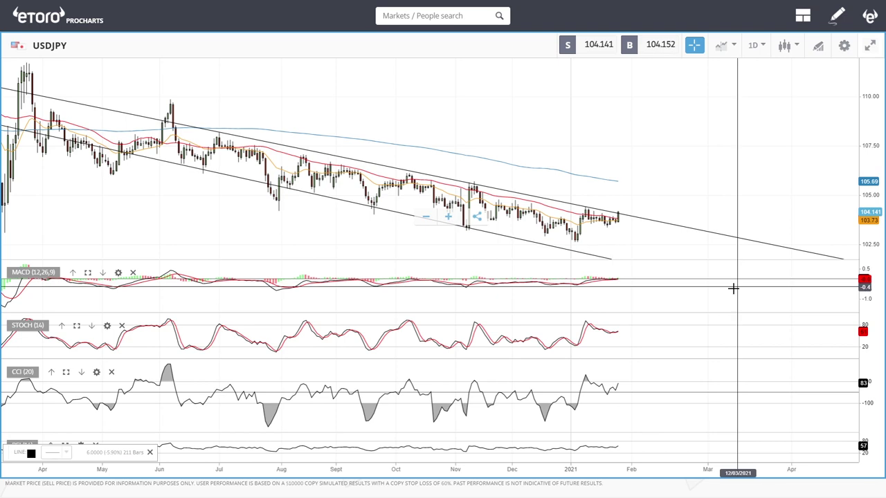
click(722, 271)
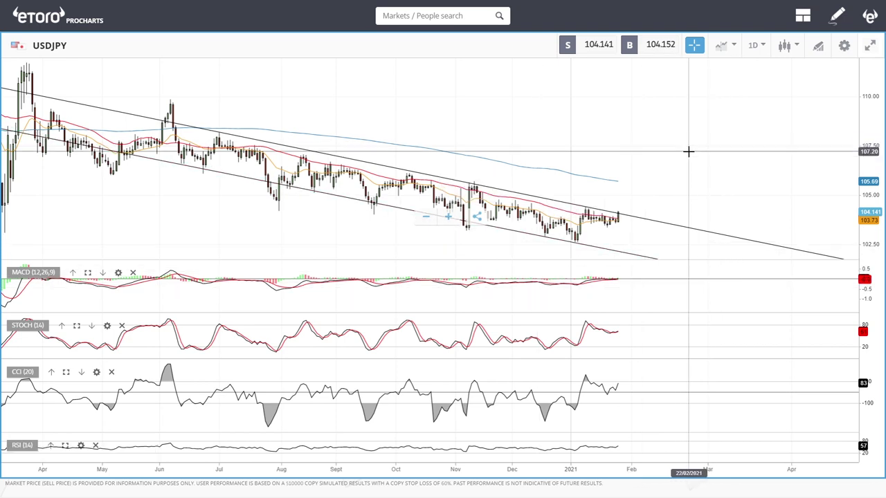
Examine how USDJPY trades within the descending channel, both around the latest candles and over the long-term history
scroll(681, 206, up, 5)
drag(666, 146, 674, 75)
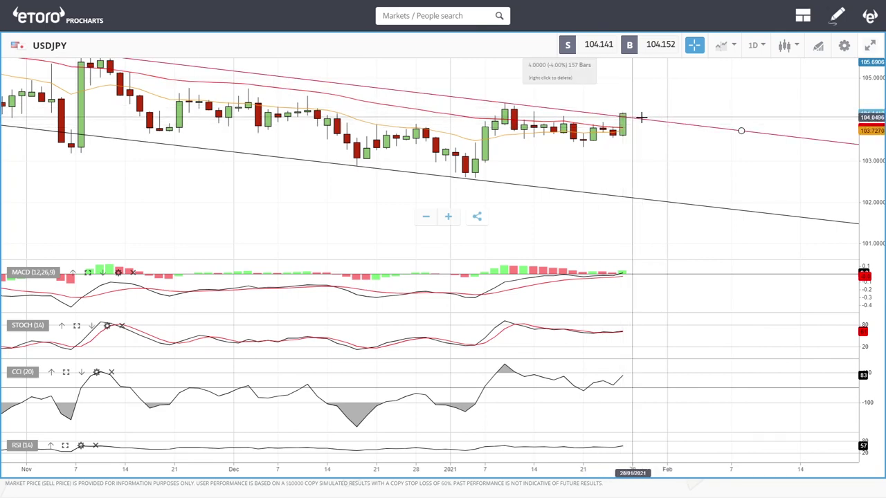
scroll(623, 126, down, 3)
scroll(623, 126, down, 4)
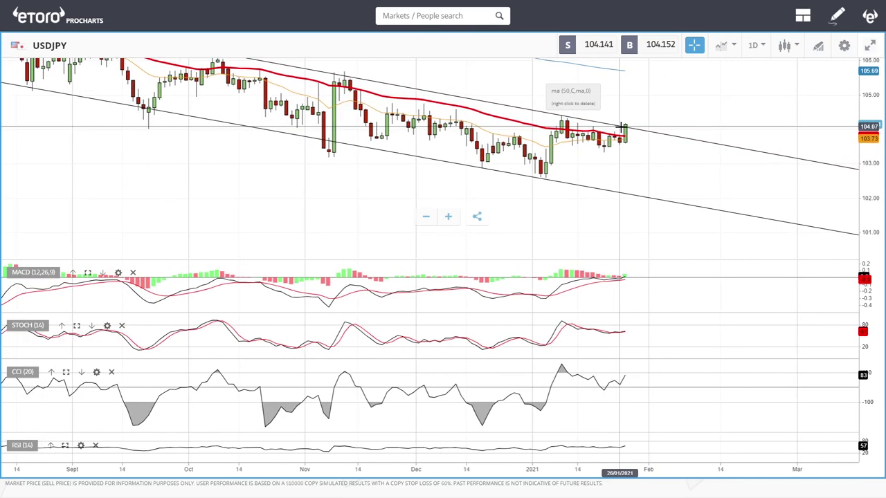
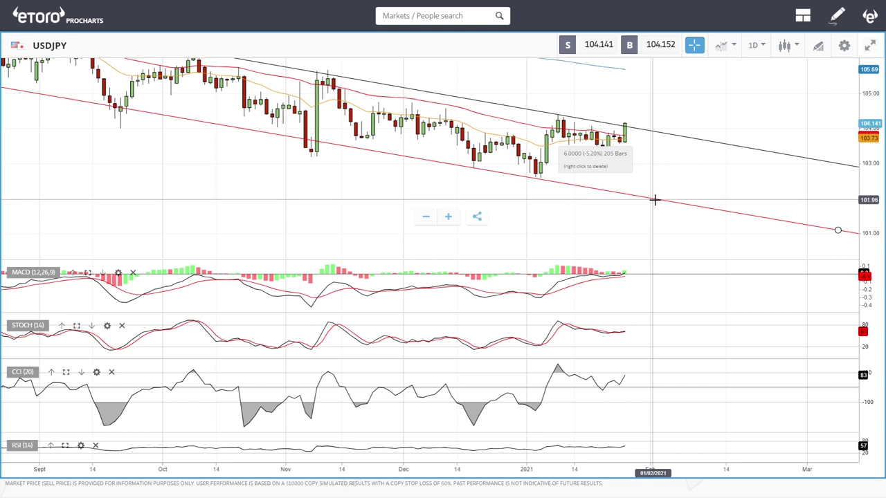
scroll(644, 182, down, 8)
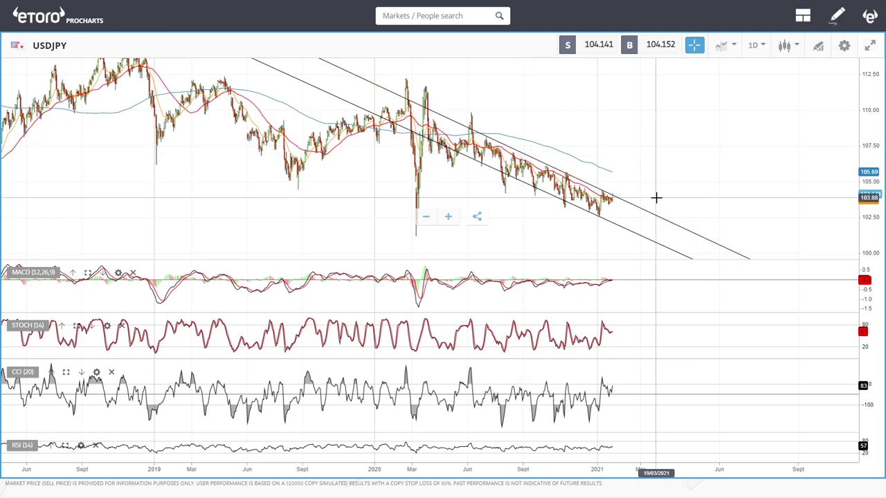
scroll(656, 198, up, 3)
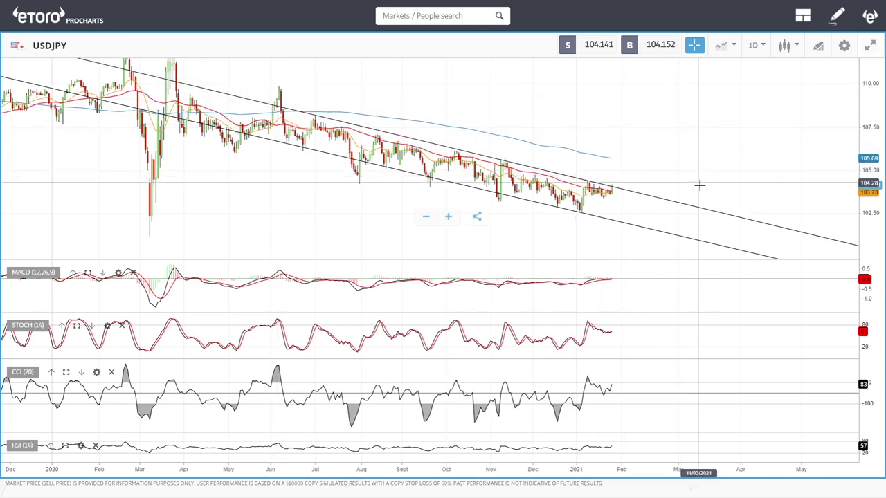
scroll(699, 185, up, 3)
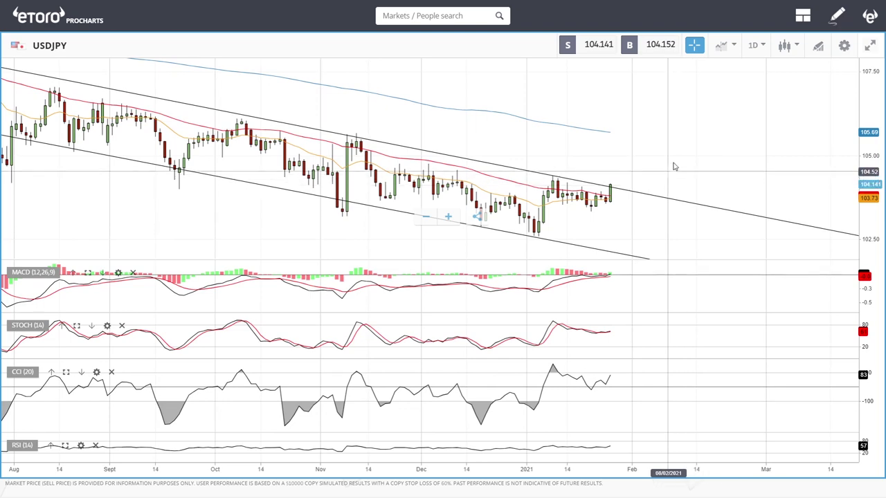
drag(684, 111, 665, 103)
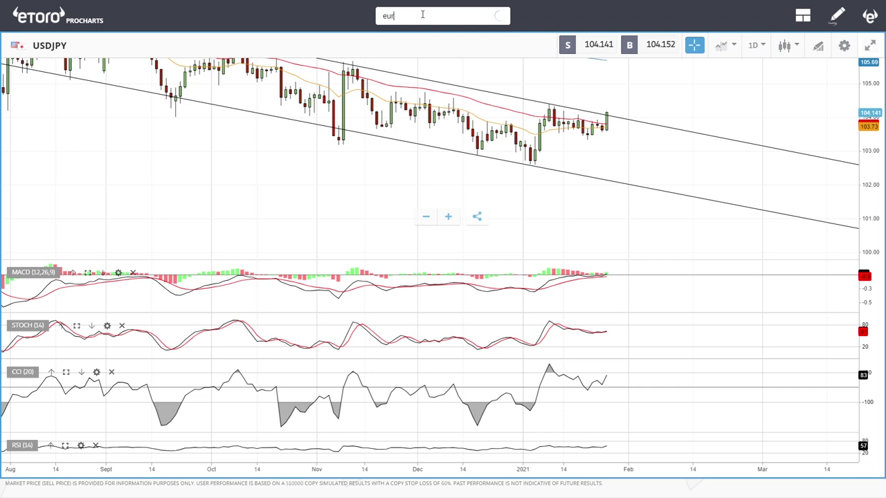
Open the EURUSD chart and check the latest candles against the 50-period moving average
click(409, 81)
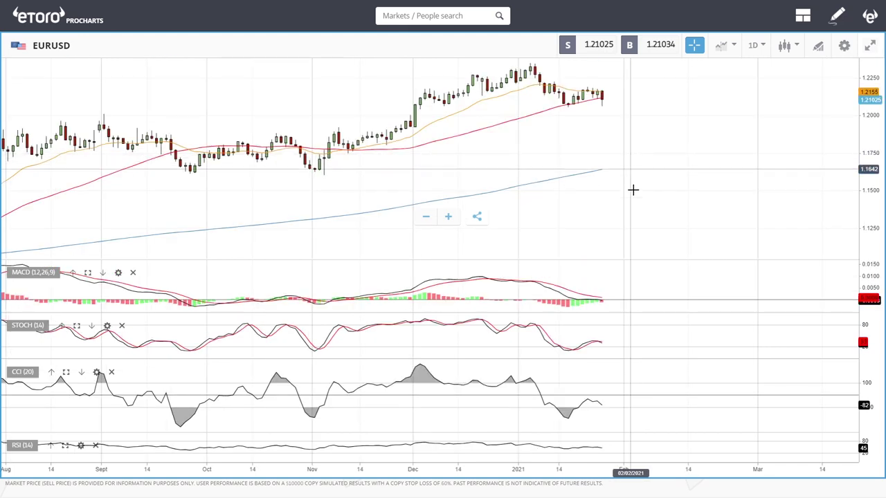
scroll(642, 160, up, 3)
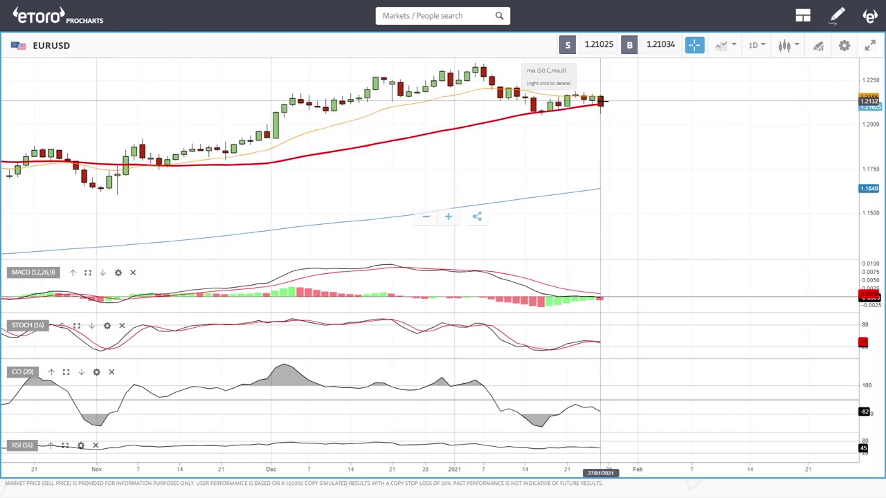
scroll(695, 147, down, 3)
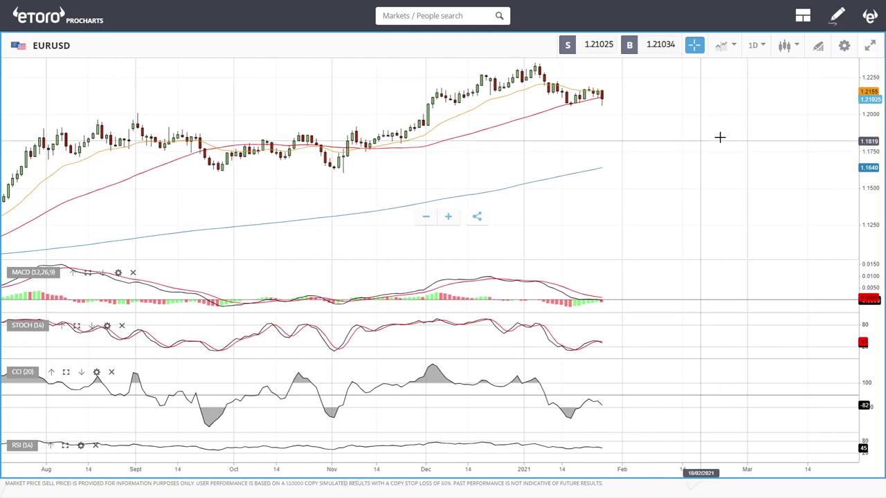
Place a horizontal line on the EURUSD chart at about 1.1995, along the September 2020 high
click(818, 49)
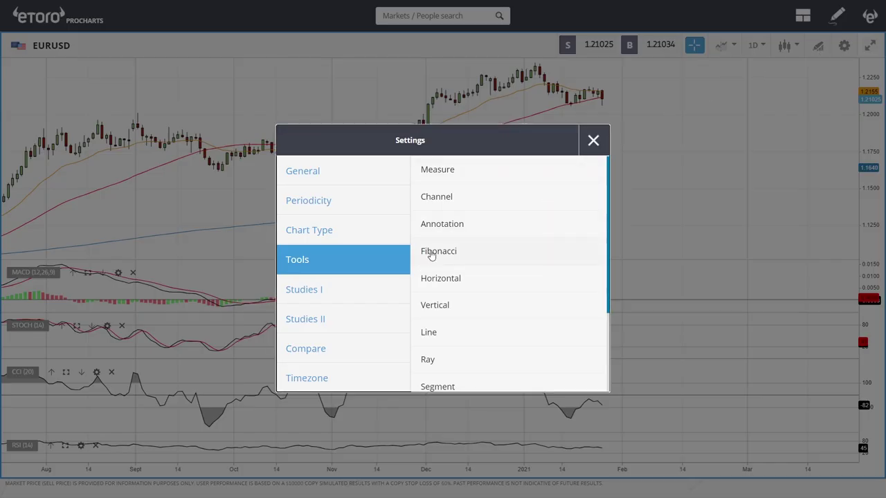
click(441, 278)
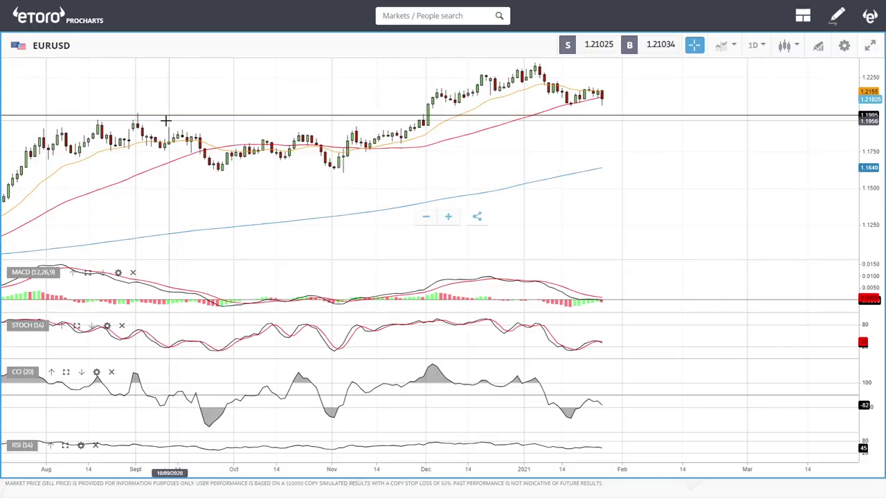
click(79, 115)
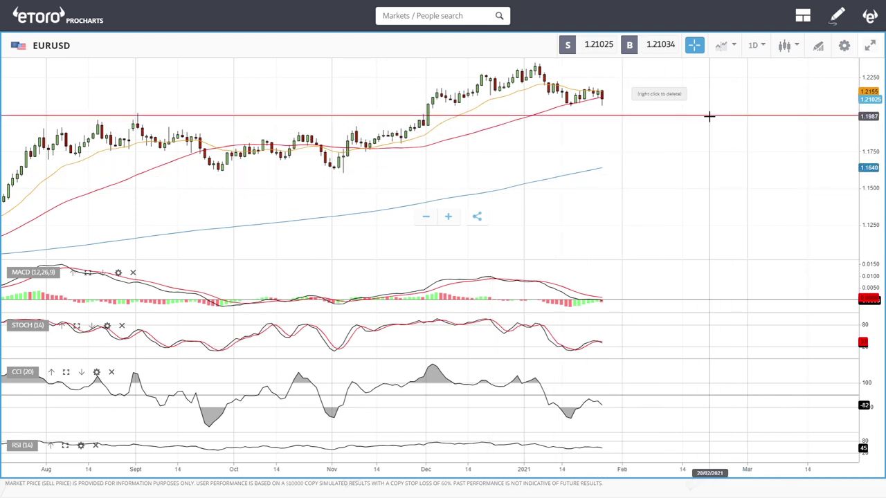
Move the horizontal line on the EURUSD chart to about 1.1998 and check the latest candles against it
drag(709, 116, 709, 113)
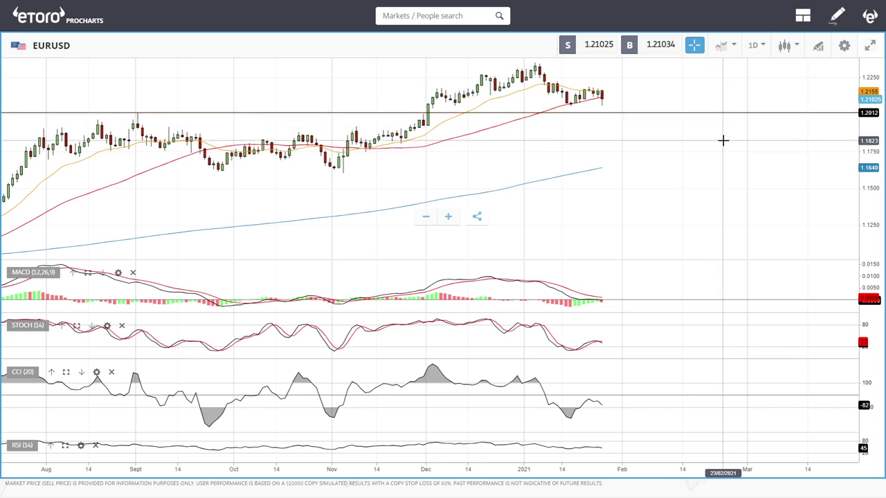
drag(690, 113, 689, 114)
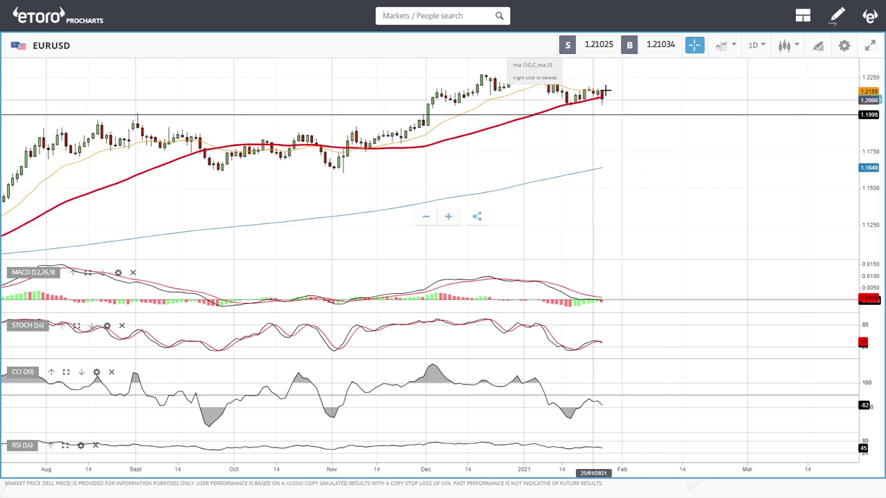
scroll(612, 90, up, 4)
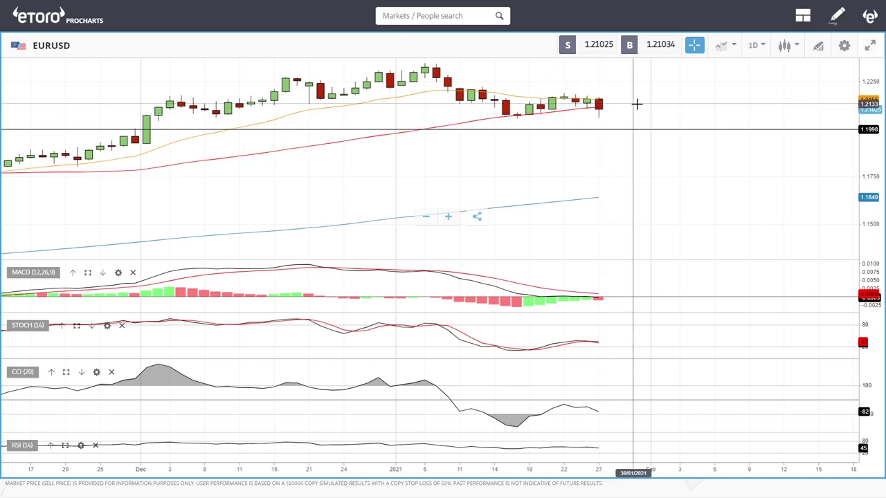
scroll(601, 114, up, 3)
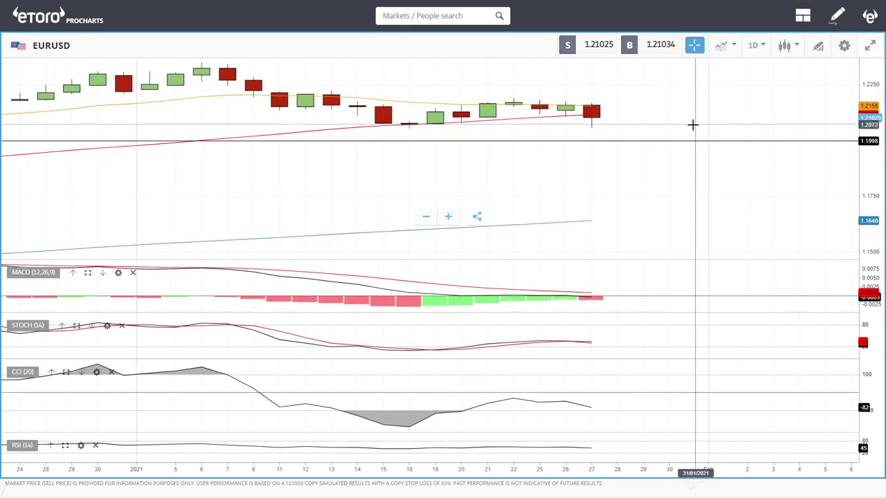
scroll(692, 124, down, 4)
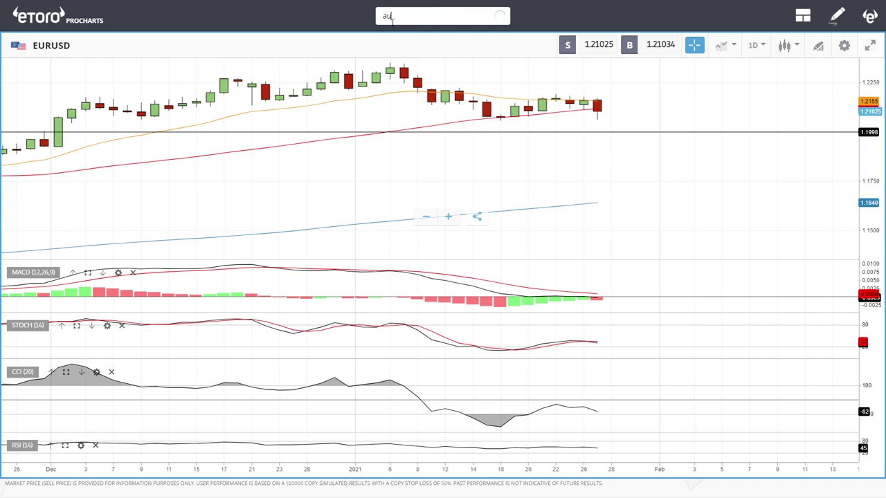
Open the AUDUSD chart and check the latest candles against the moving averages and the uptrend since November 2020
text(du)
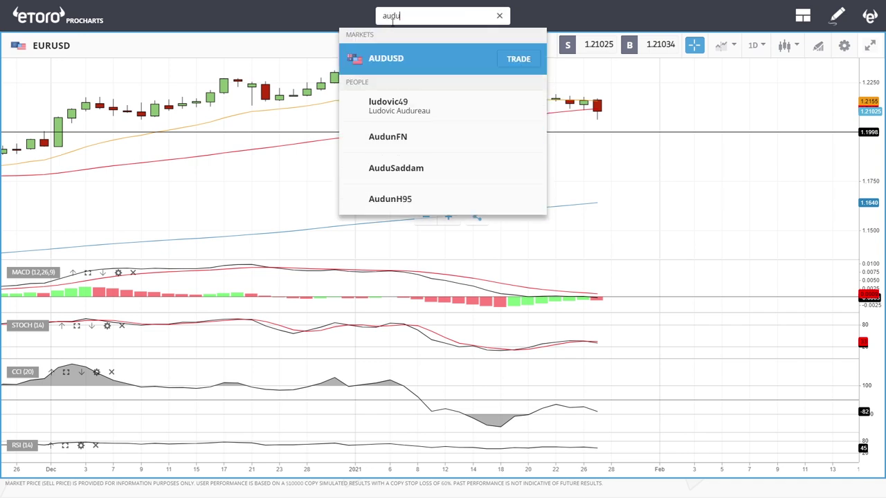
click(399, 66)
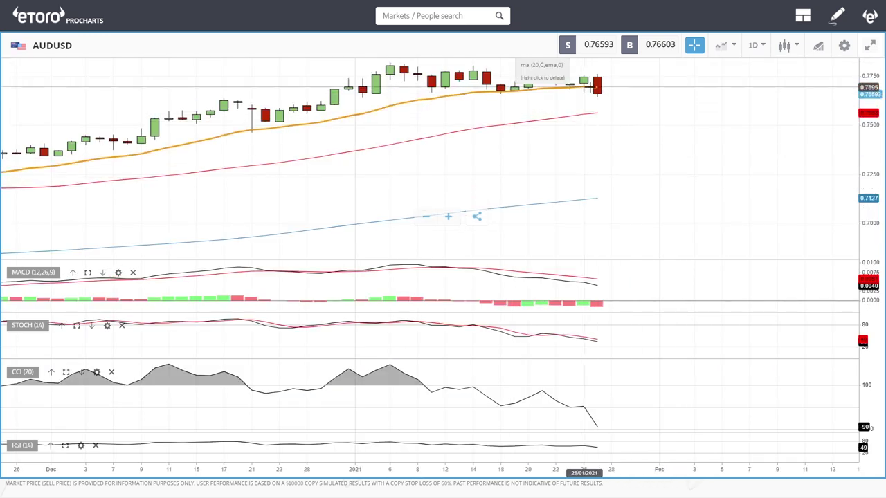
scroll(677, 146, down, 6)
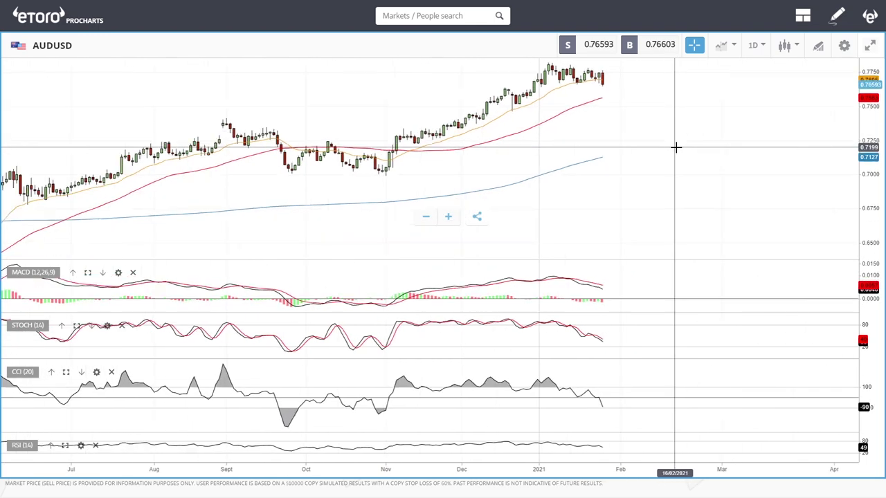
drag(680, 112, 653, 151)
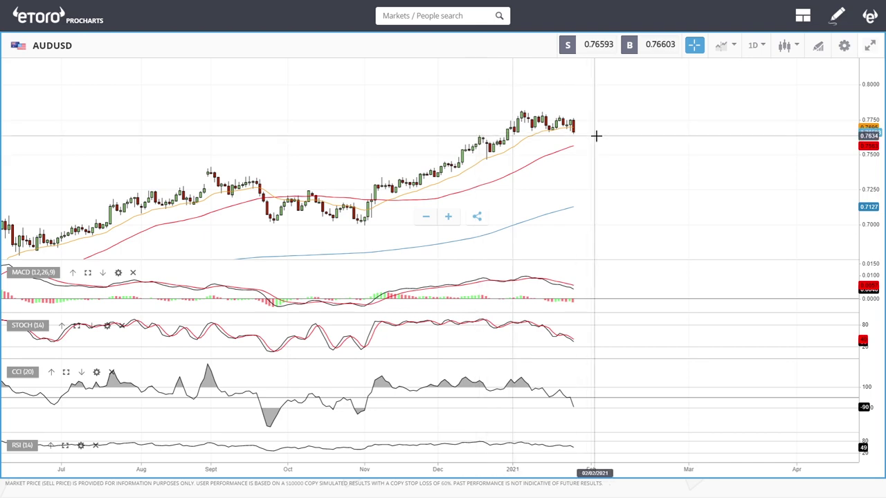
scroll(595, 141, up, 3)
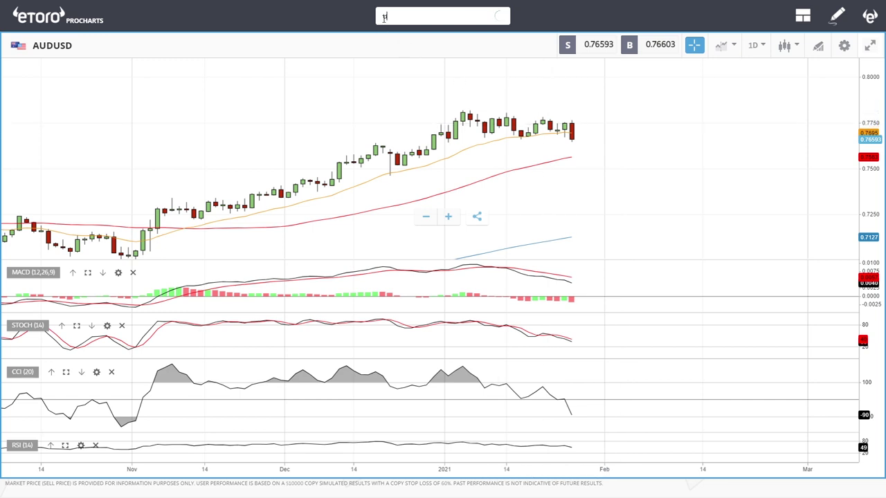
Open the USDCAD chart and review its downtrend from the 2020 peak to January 2021
text(c)
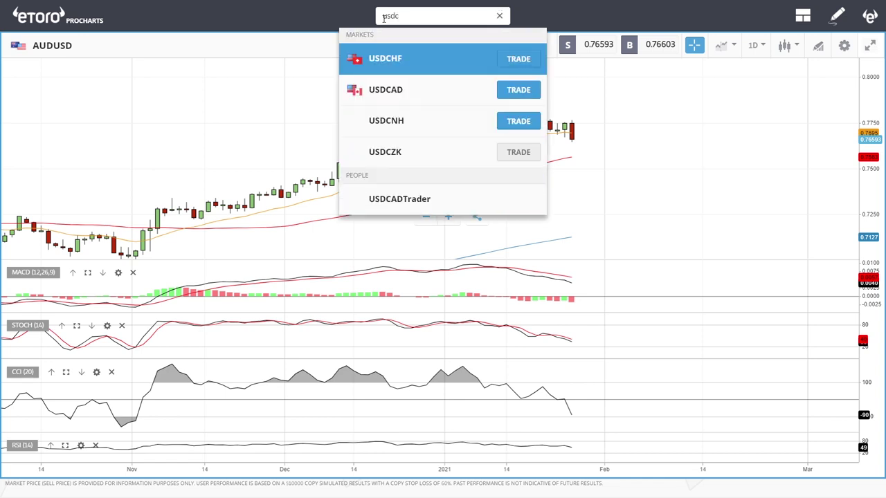
click(396, 89)
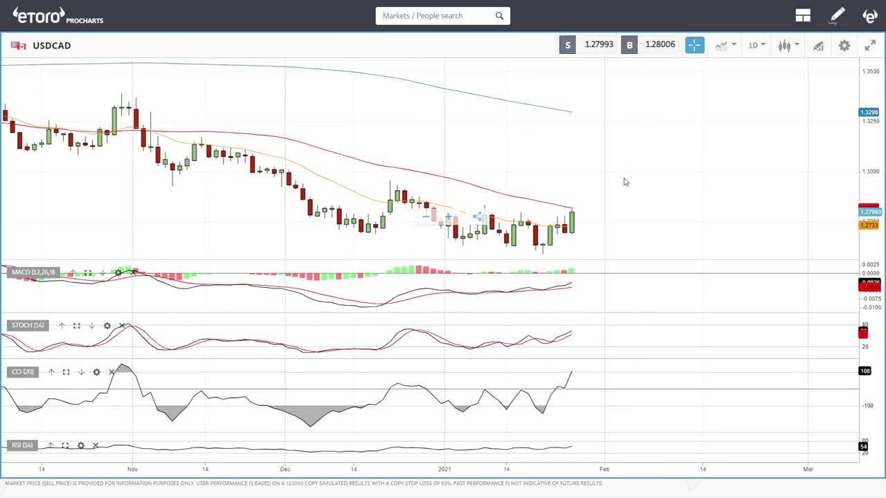
scroll(619, 175, down, 4)
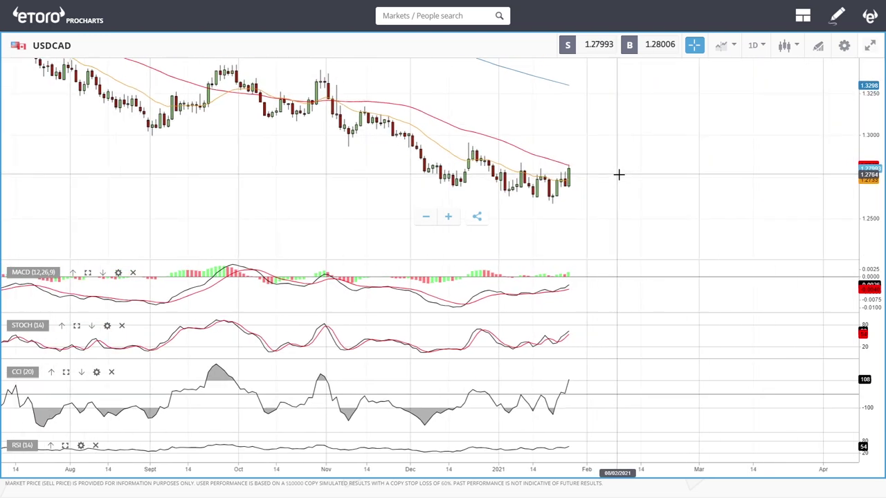
drag(635, 147, 616, 170)
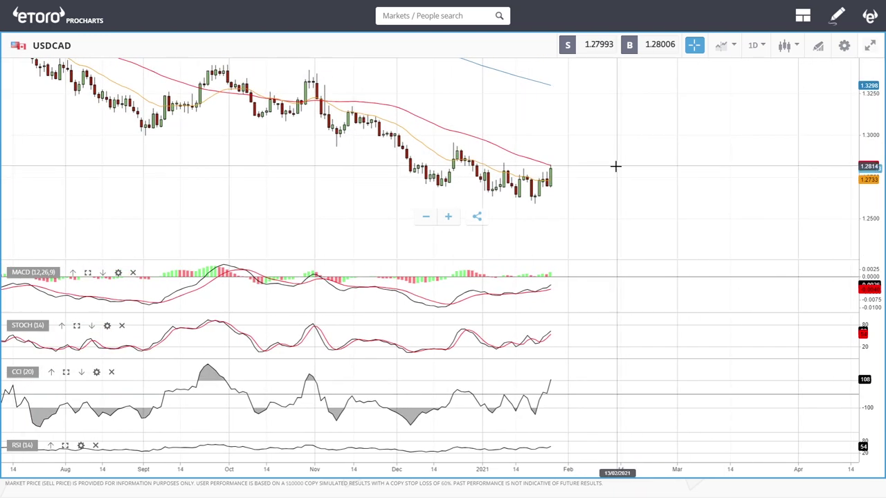
scroll(617, 191, down, 5)
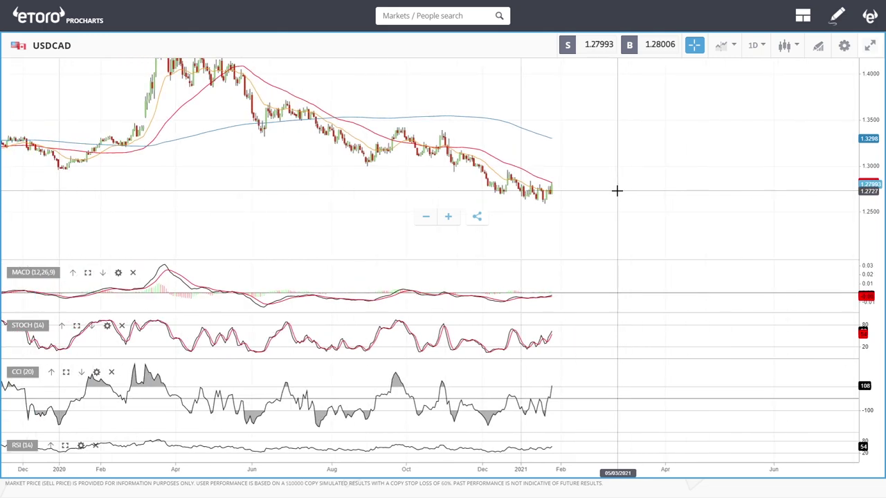
scroll(617, 190, up, 4)
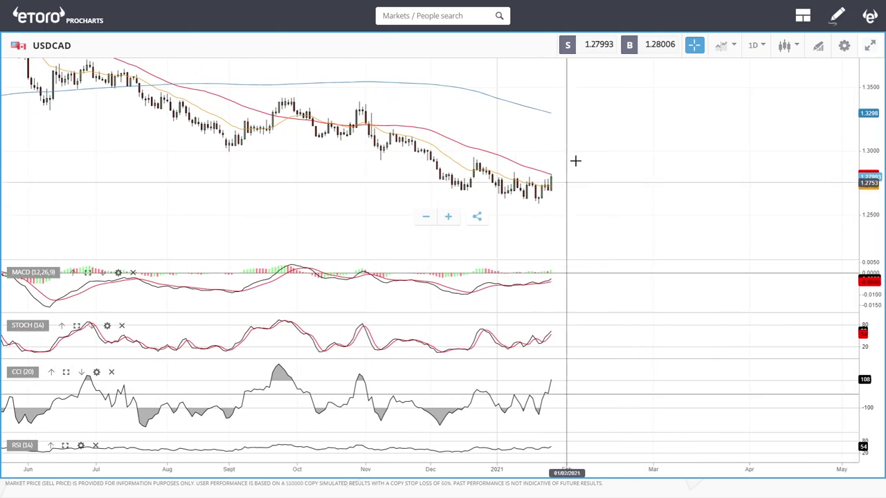
Examine the latest USDCAD candles against the 50-period moving average, both close up and within the longer downtrend
scroll(580, 193, up, 3)
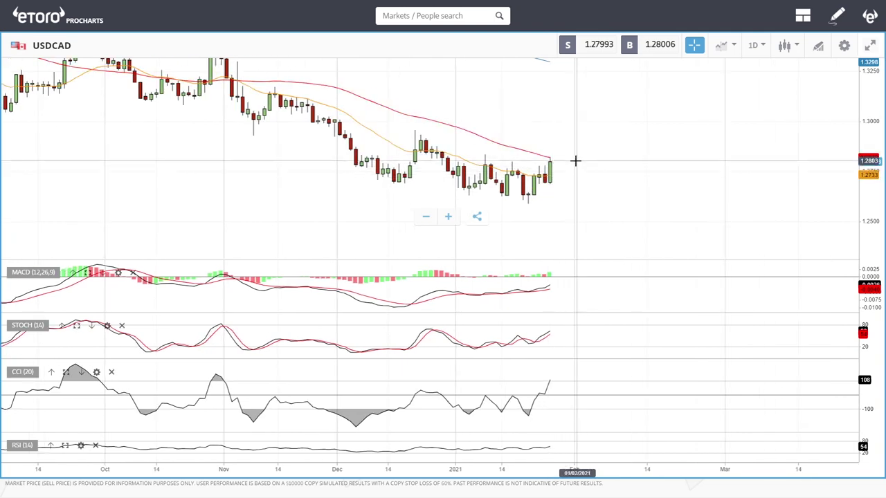
scroll(569, 134, down, 3)
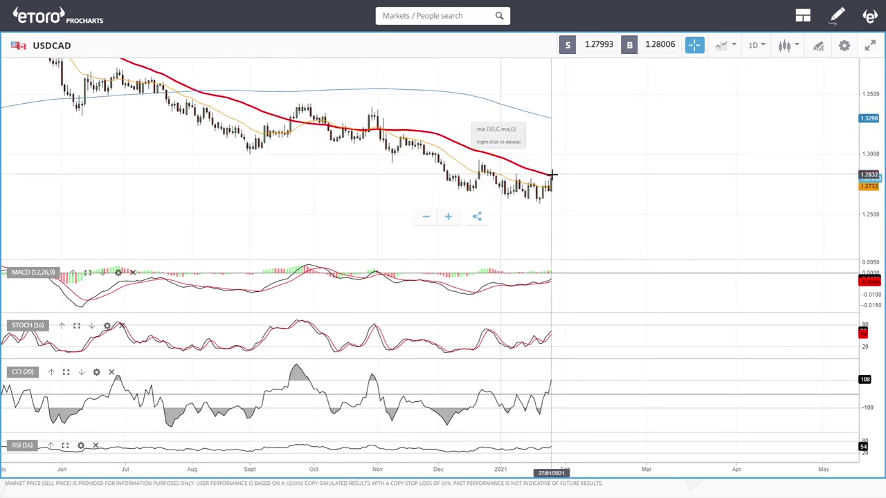
scroll(575, 192, up, 3)
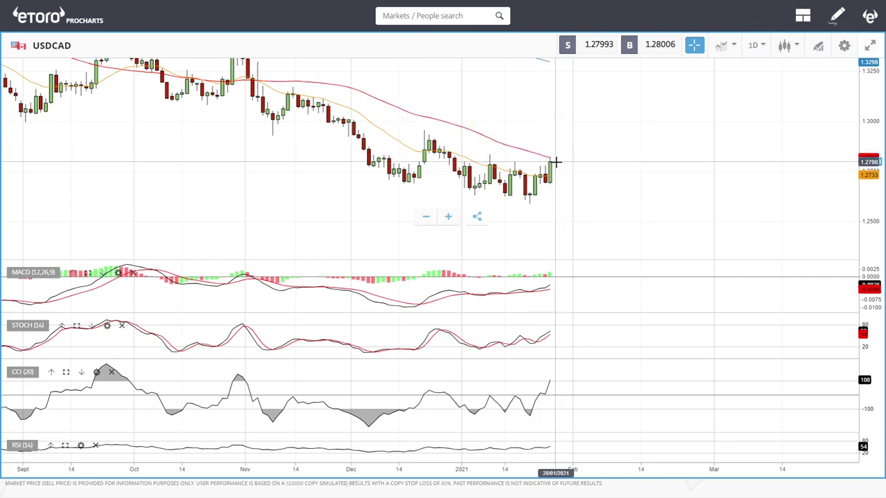
scroll(608, 177, down, 4)
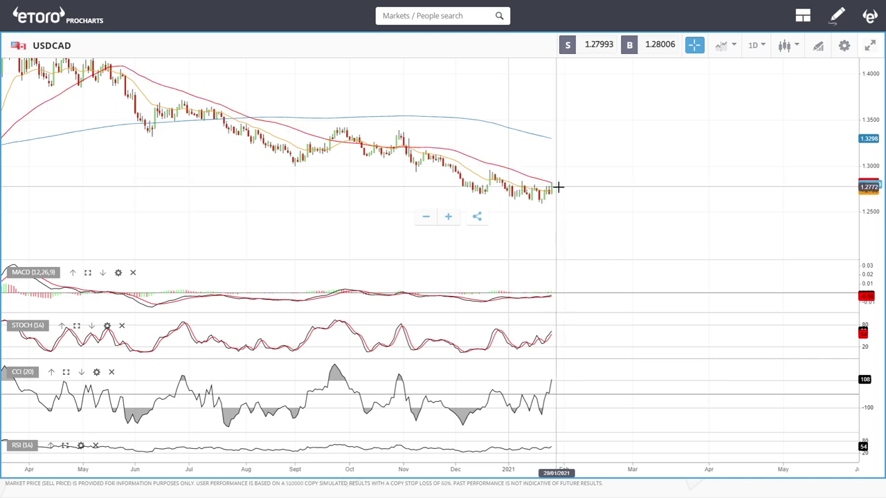
scroll(558, 187, up, 3)
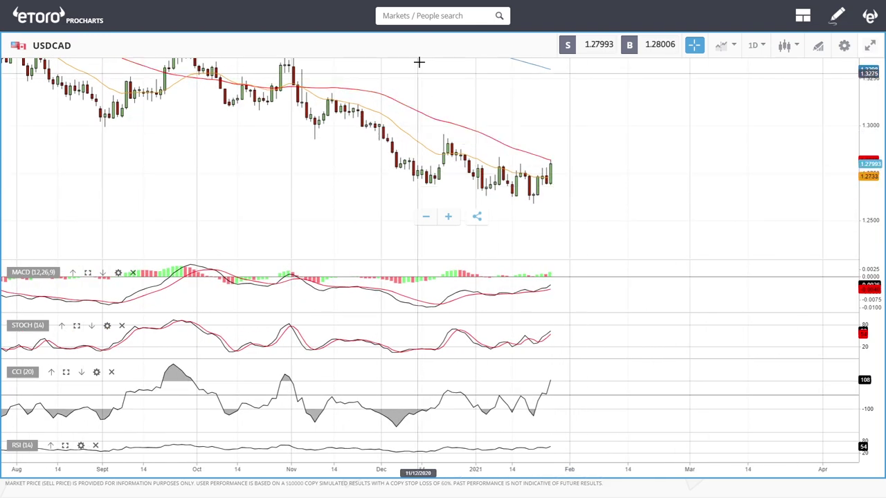
Open the BTC chart and check the latest candles against the 50-period moving average
click(418, 23)
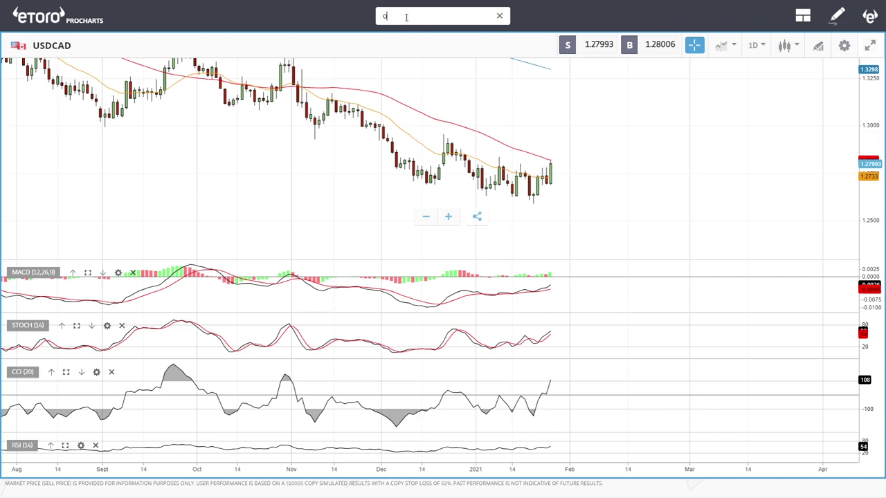
scroll(650, 234, down, 3)
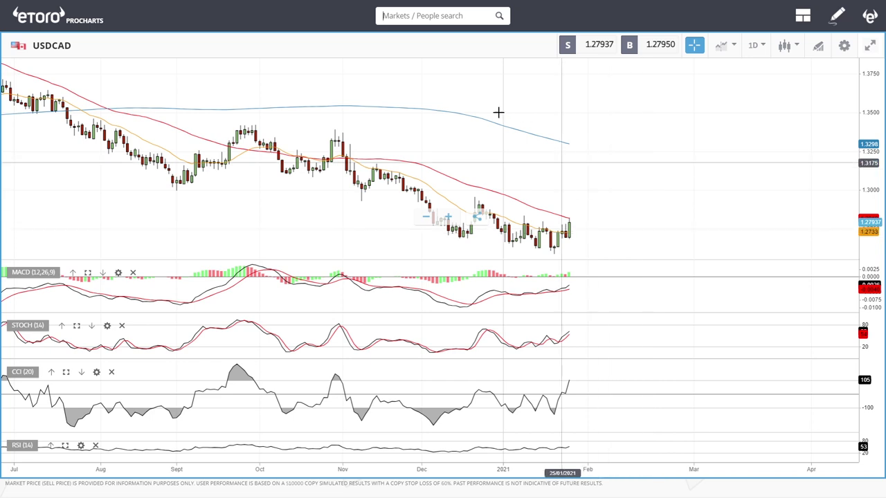
click(427, 10)
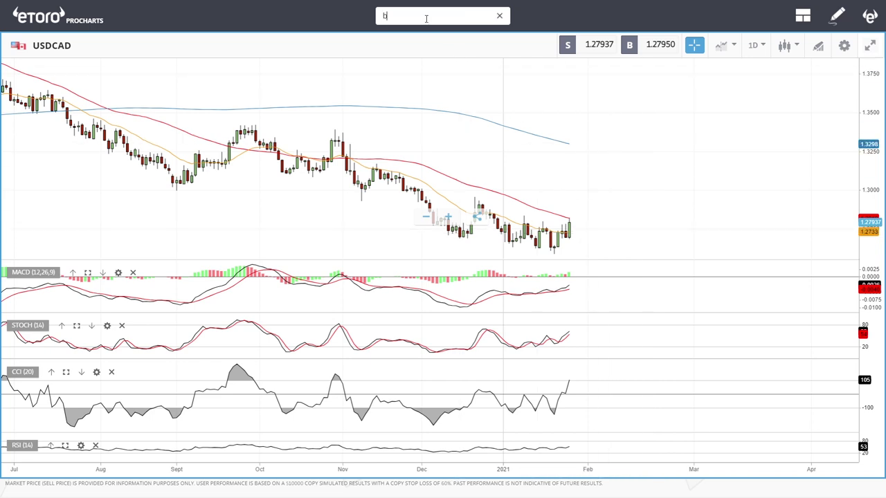
text(bitc)
key(Return)
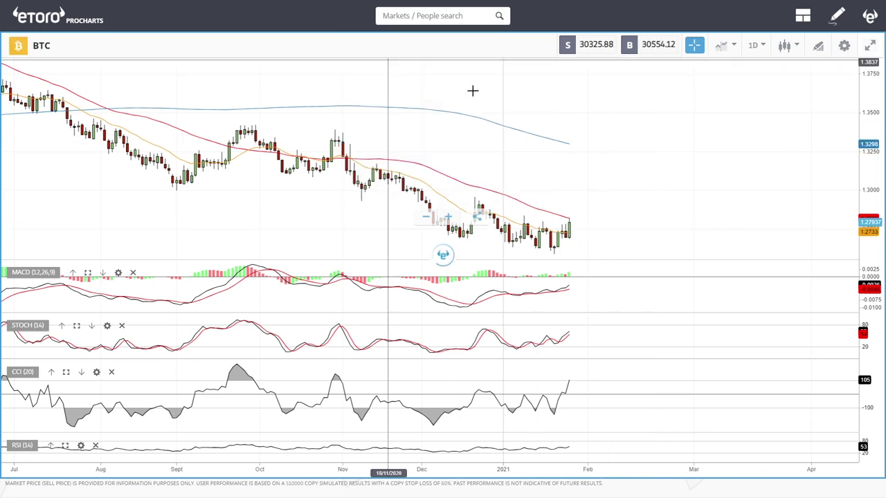
scroll(632, 149, up, 2)
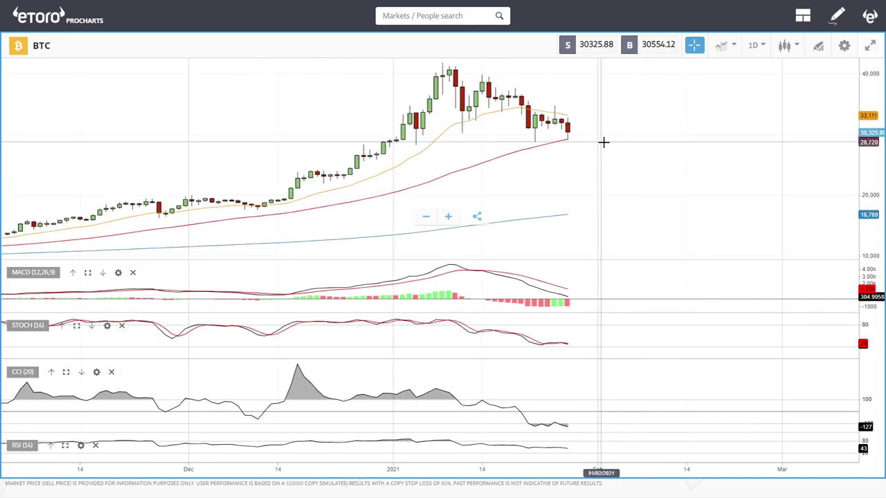
scroll(587, 143, up, 2)
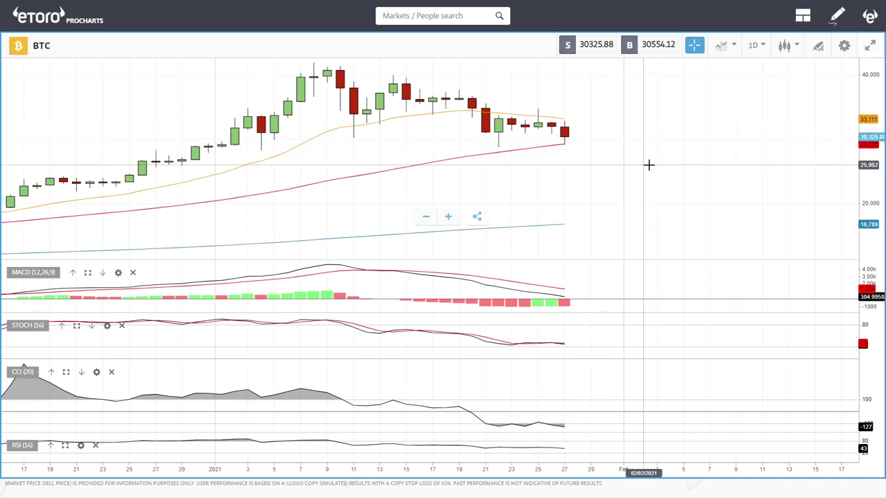
scroll(623, 204, down, 3)
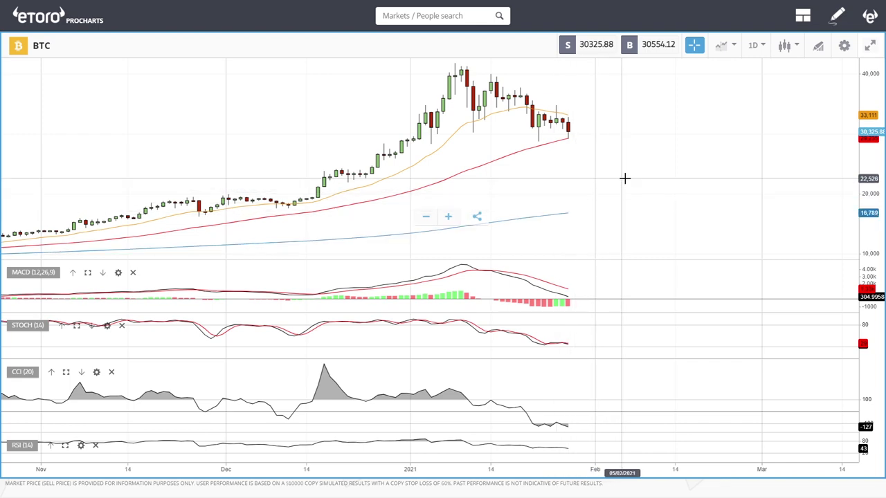
Draw a Fibonacci retracement on the BTC chart from the March 2020 low to the January 2021 high at about 41,620
scroll(630, 169, down, 3)
scroll(631, 169, down, 2)
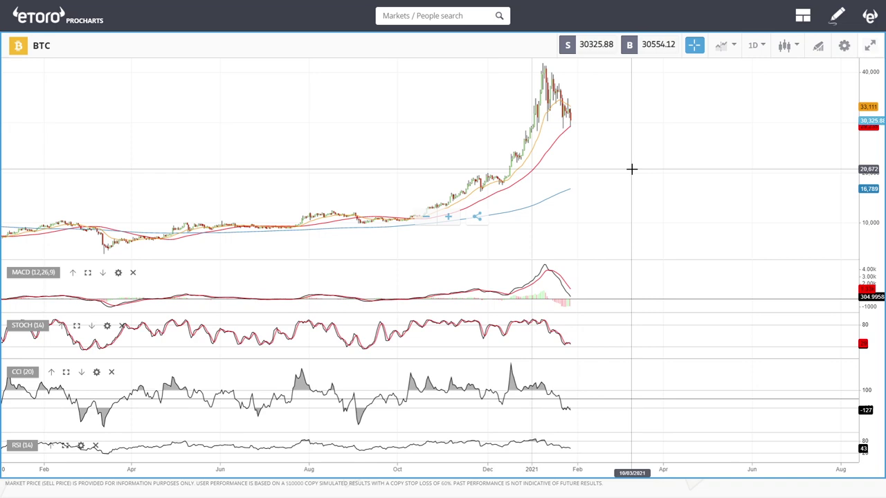
click(821, 48)
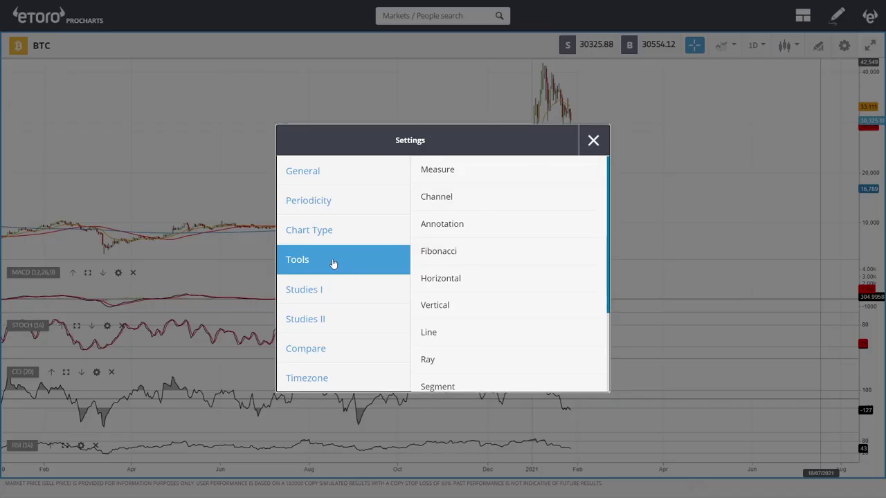
click(447, 251)
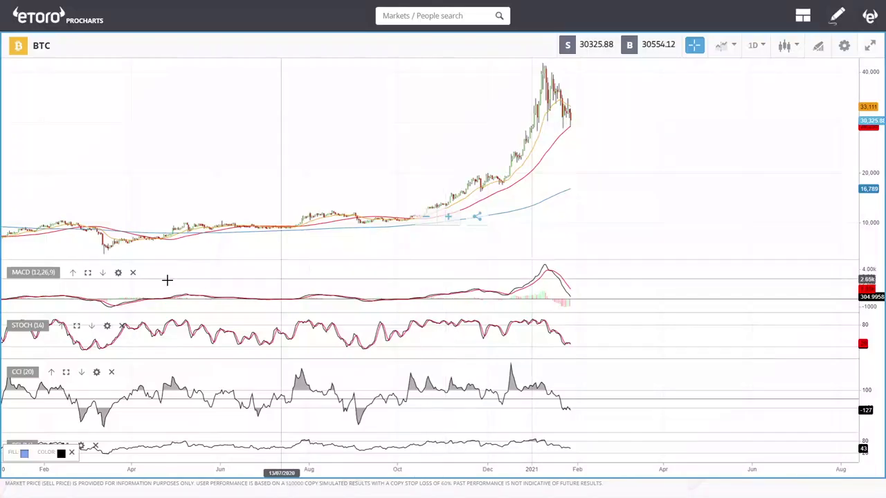
click(104, 253)
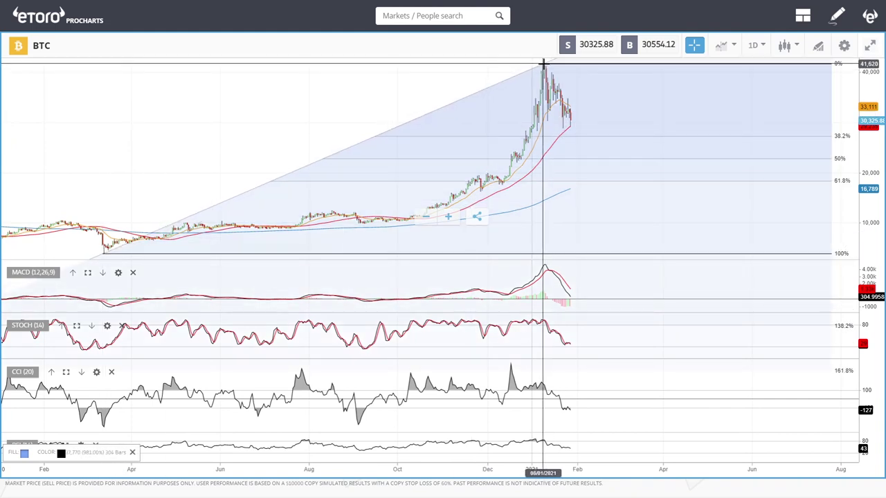
click(543, 64)
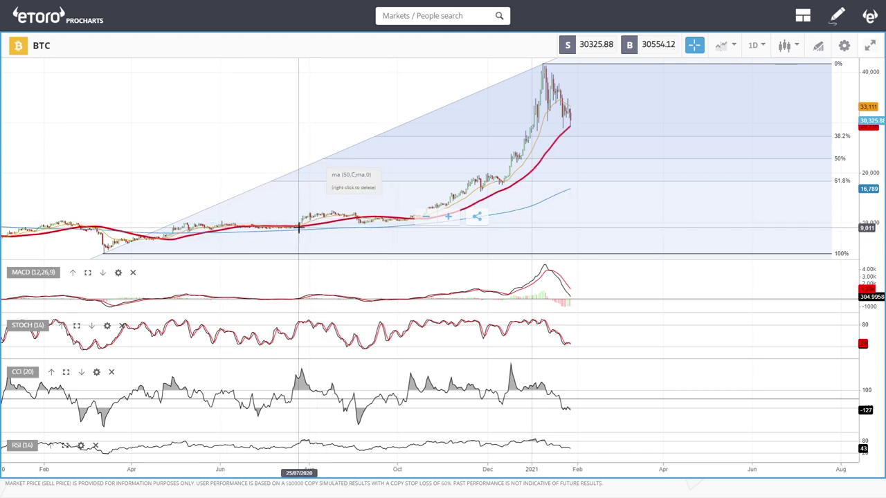
Delete the Fibonacci retracement from the BTC chart
click(542, 64)
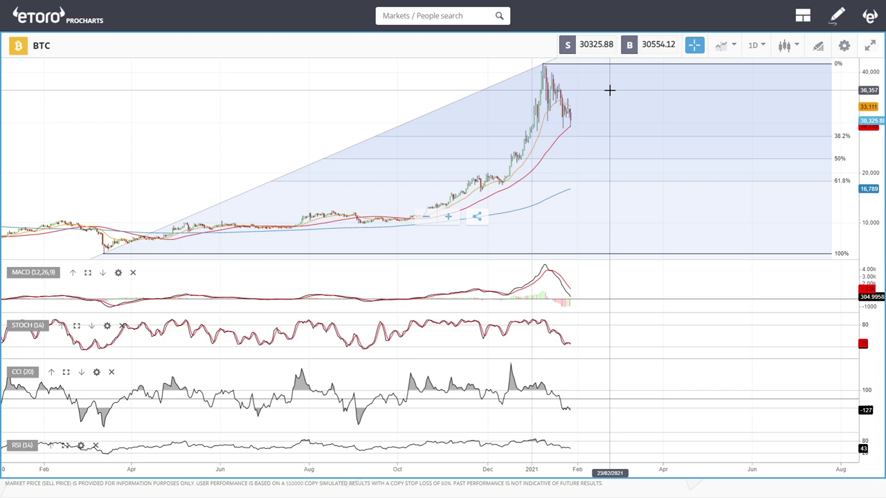
right_click(539, 66)
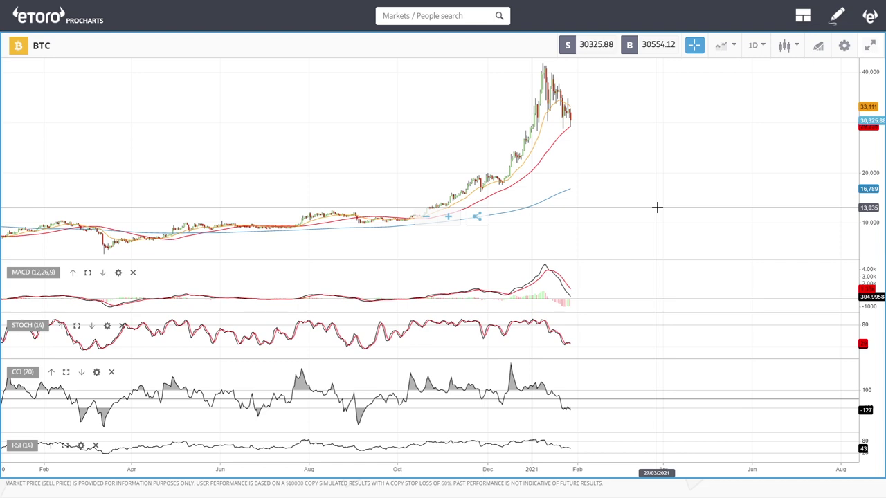
scroll(657, 207, down, 3)
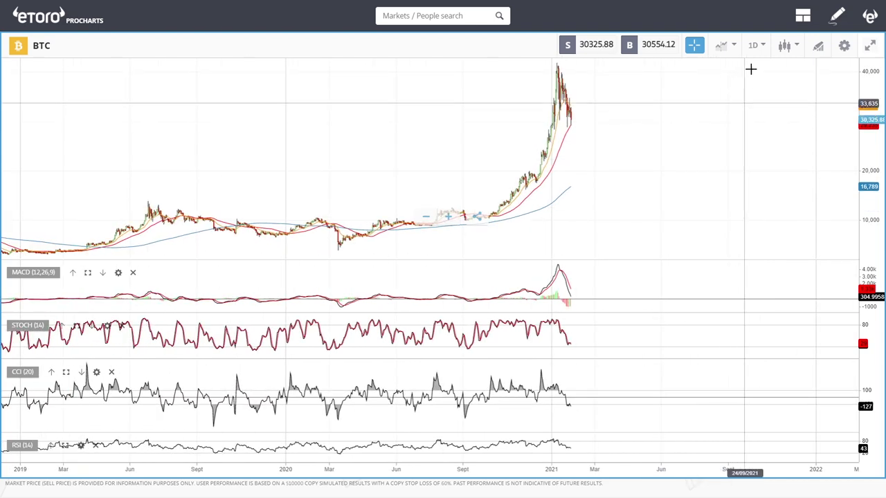
click(755, 46)
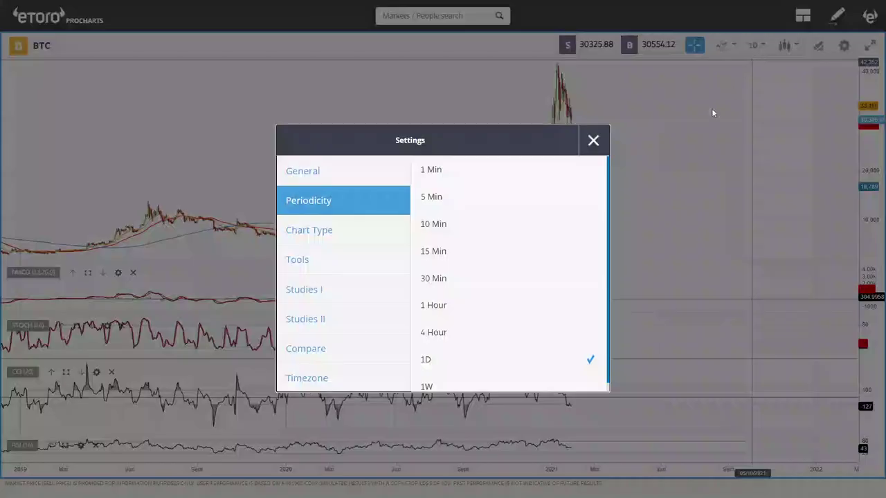
click(443, 387)
click(603, 142)
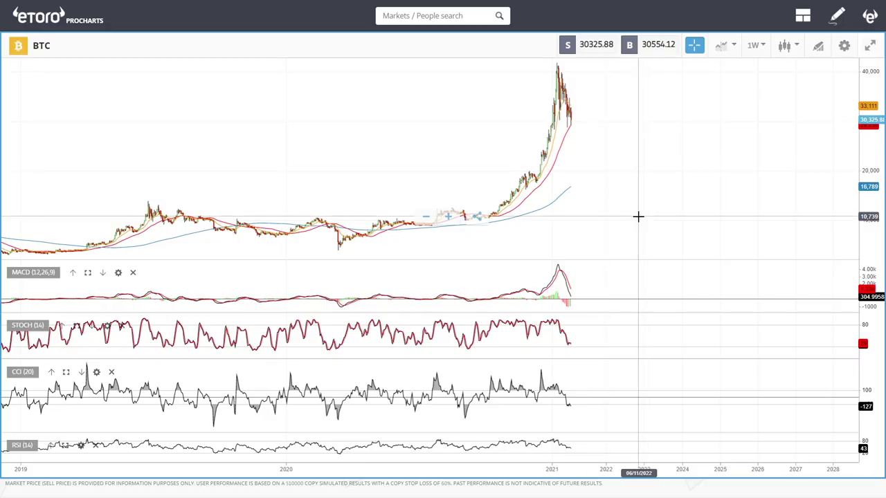
scroll(637, 216, down, 3)
scroll(638, 216, up, 3)
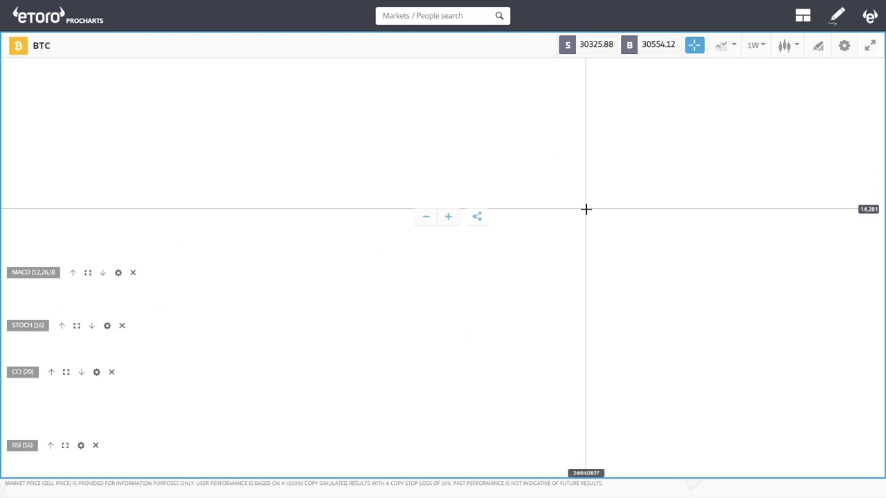
click(754, 47)
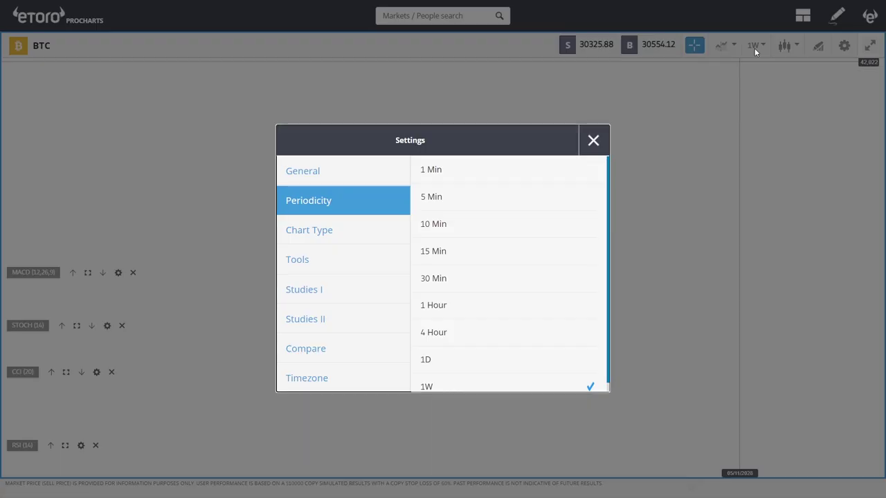
click(459, 371)
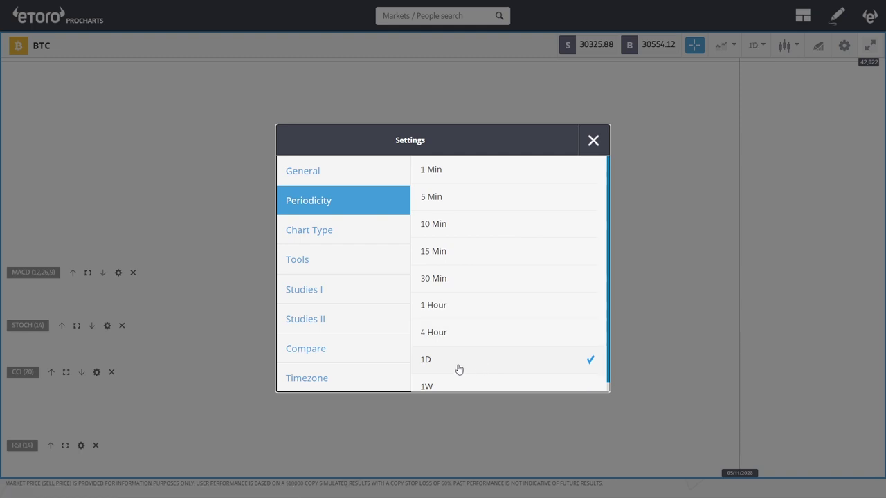
click(593, 141)
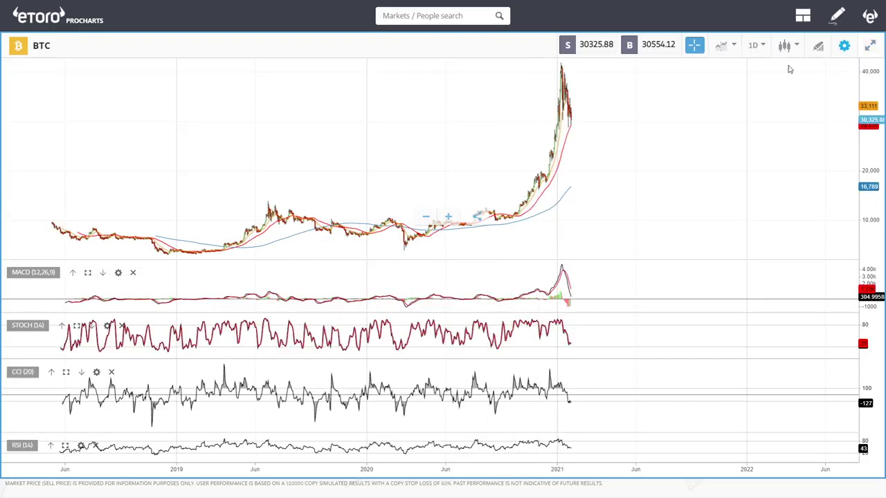
Switch the BTC chart to weekly (1W) candles and examine the moves since the 2017 peak against the moving averages
click(753, 45)
click(441, 387)
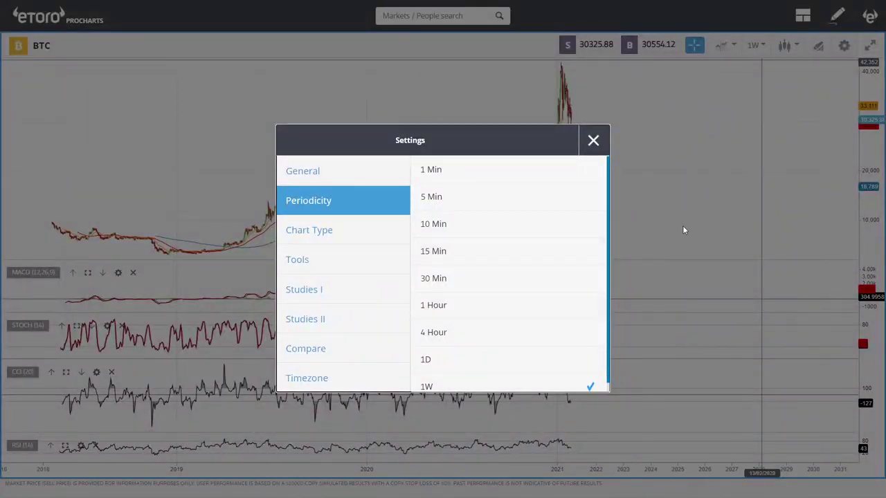
click(593, 141)
scroll(547, 231, up, 8)
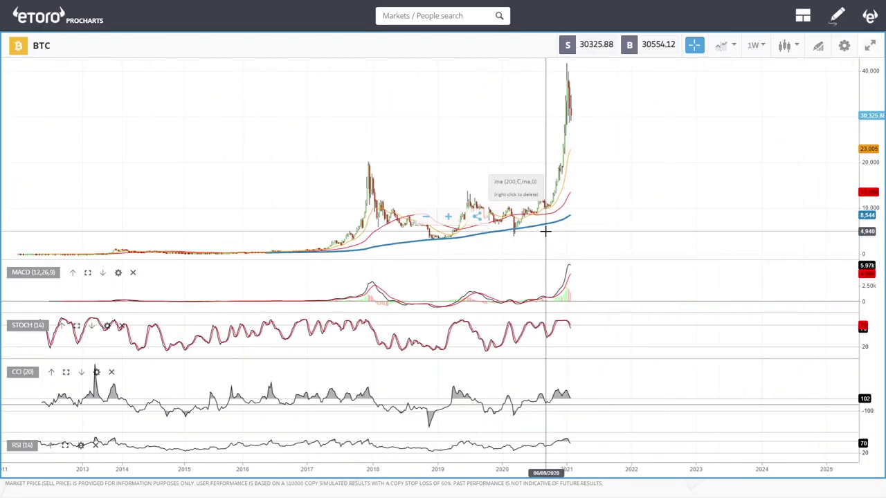
drag(350, 154, 423, 153)
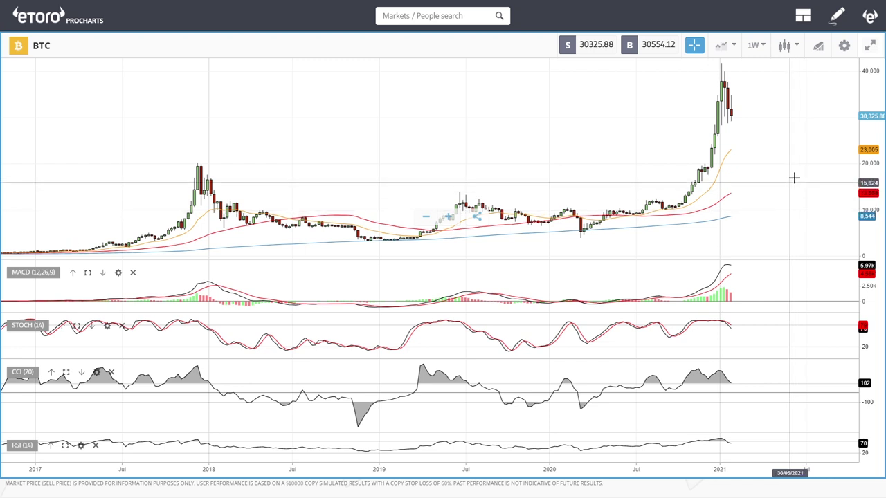
Return the BTC chart to daily (1D) candles and check the January 2021 pullback against the 50-period moving average
click(756, 49)
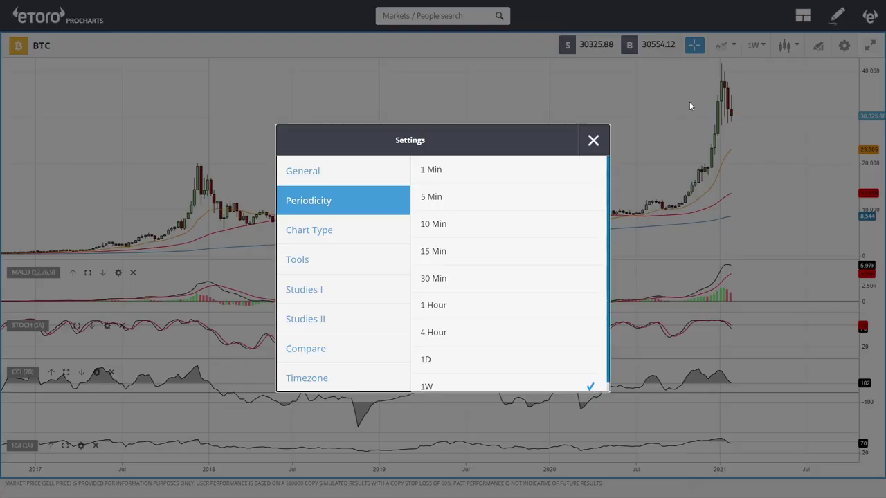
click(483, 361)
click(594, 141)
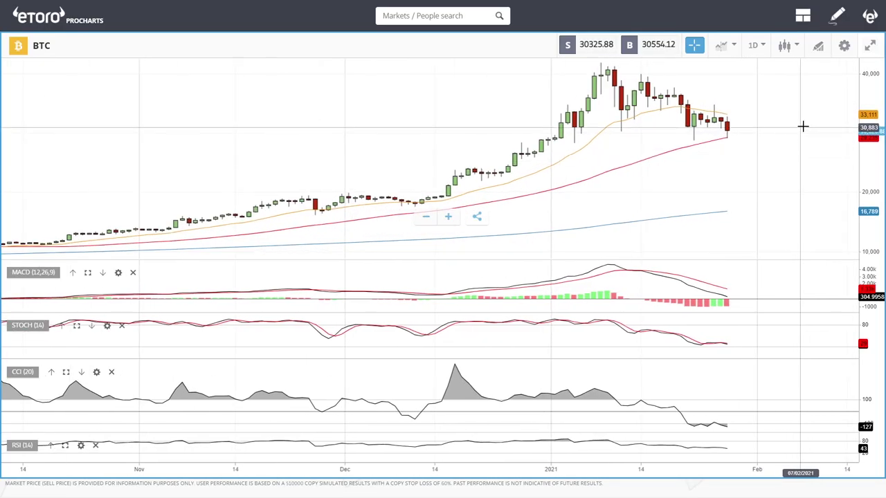
drag(803, 125, 712, 143)
scroll(722, 132, down, 6)
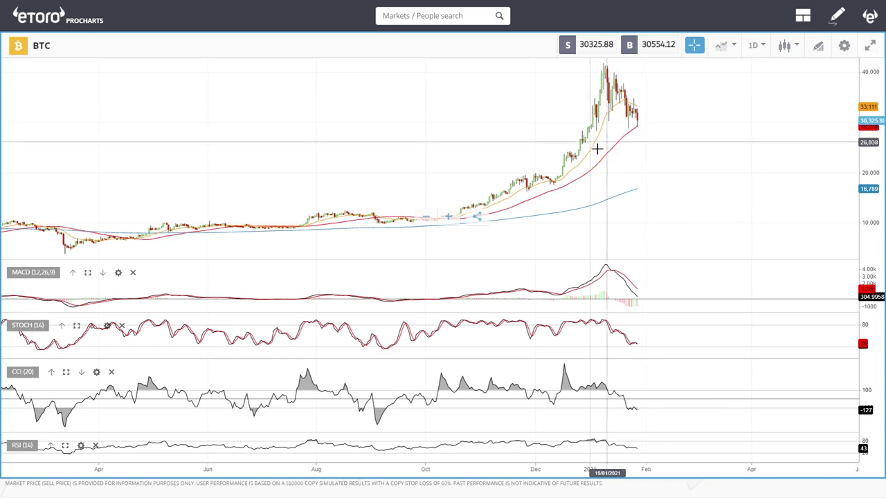
scroll(649, 111, up, 4)
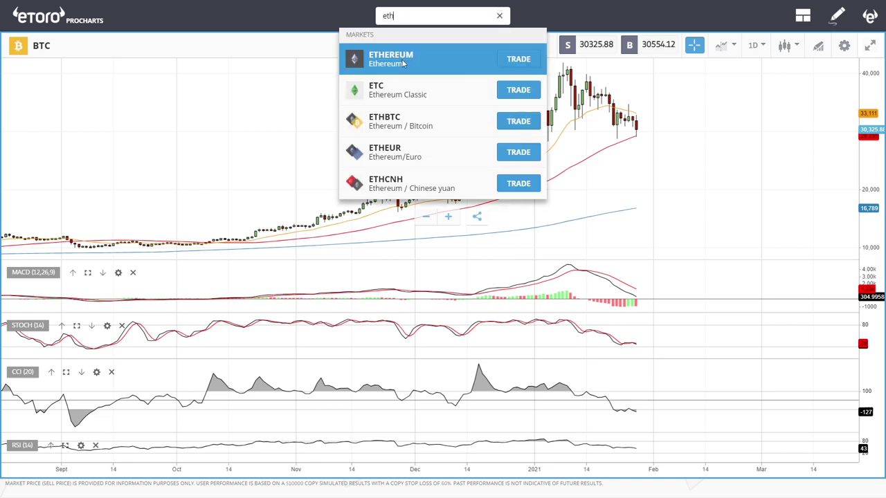
Open the Ethereum chart and draw a Fibonacci retracement from the July 2020 low to the January 2021 high
click(403, 64)
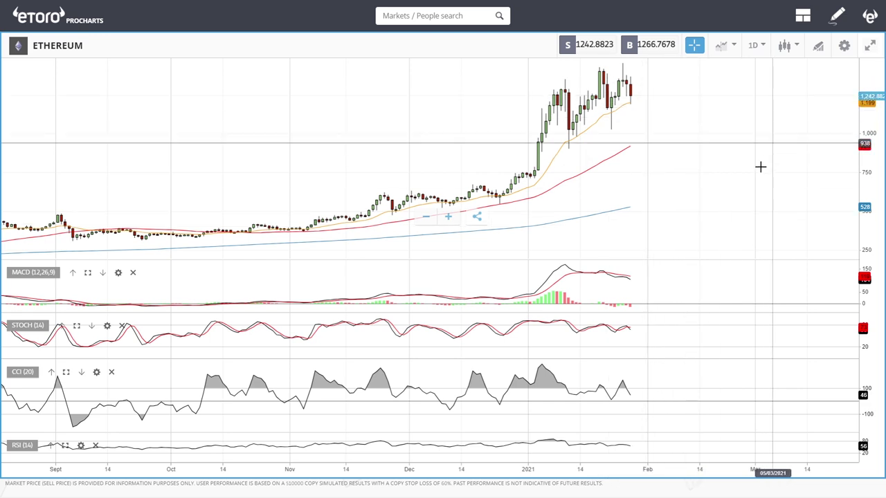
scroll(757, 161, down, 5)
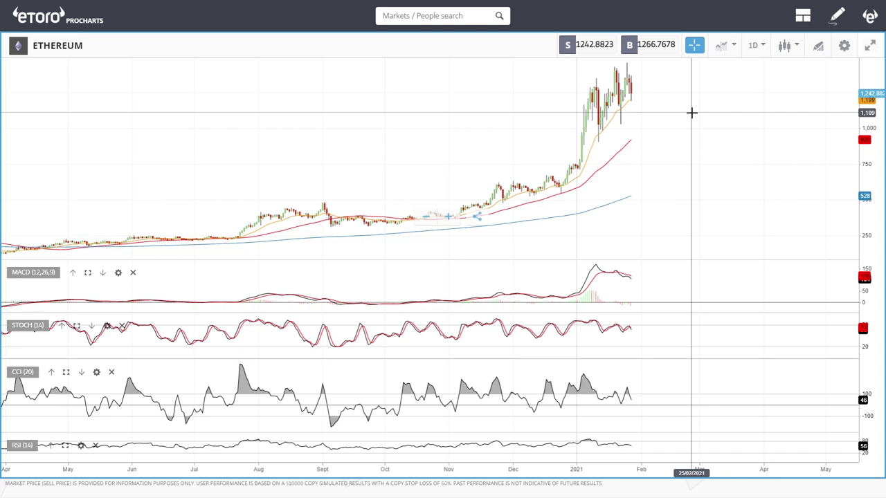
click(819, 48)
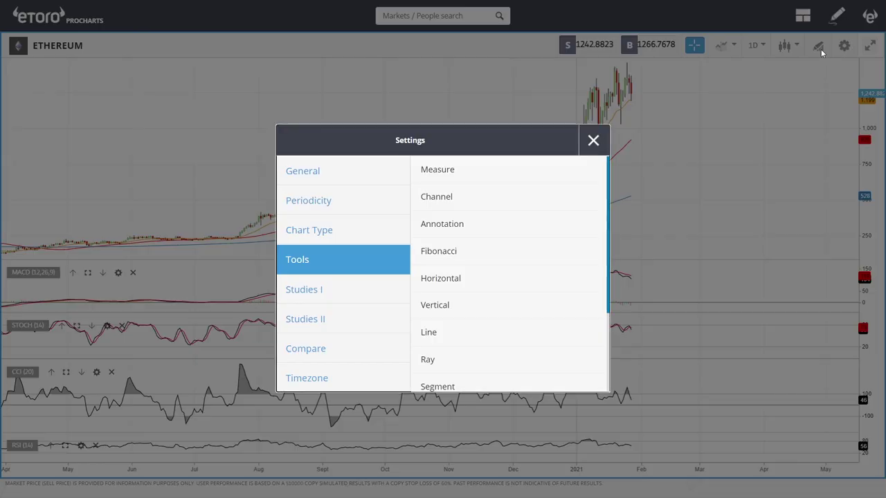
click(439, 252)
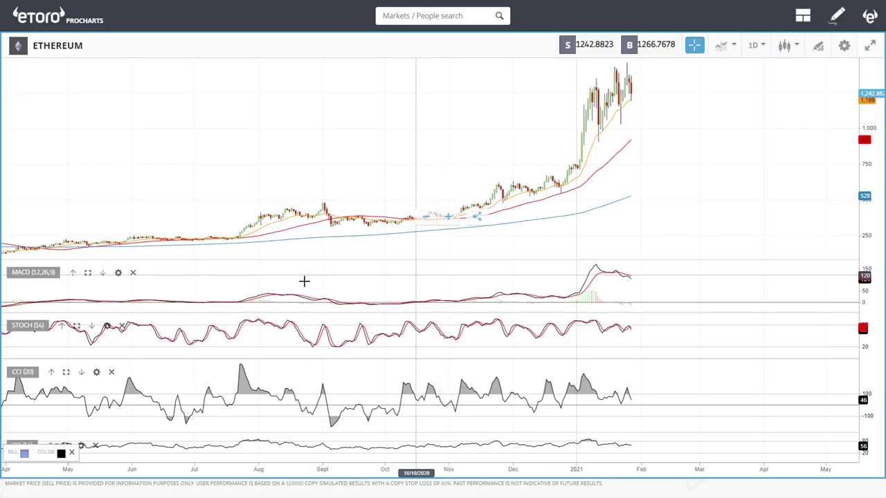
click(230, 240)
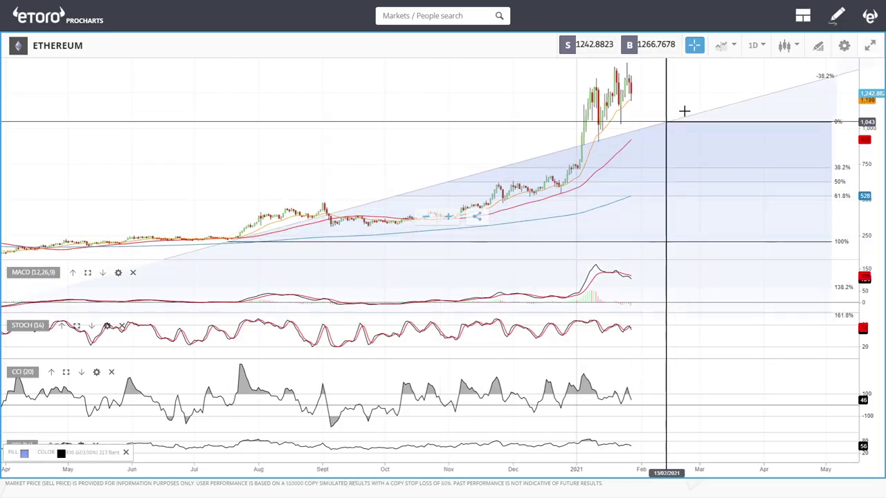
click(627, 61)
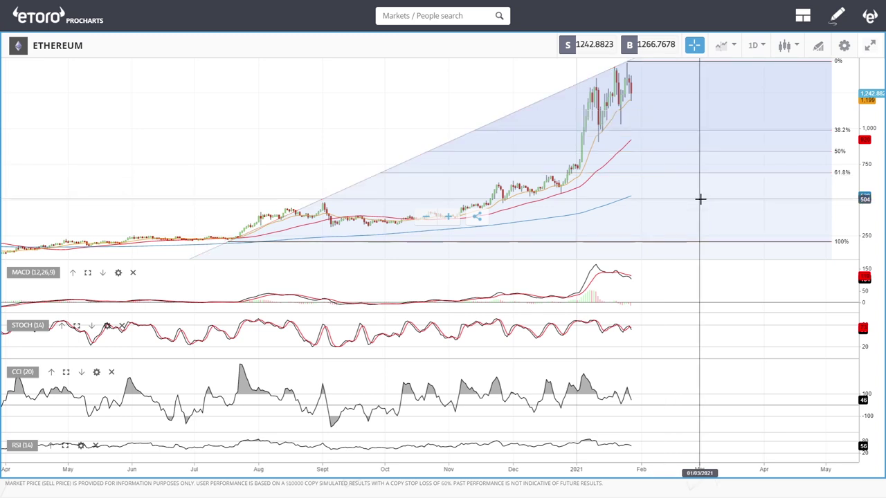
Delete the Fibonacci retracement from the Ethereum chart
right_click(629, 63)
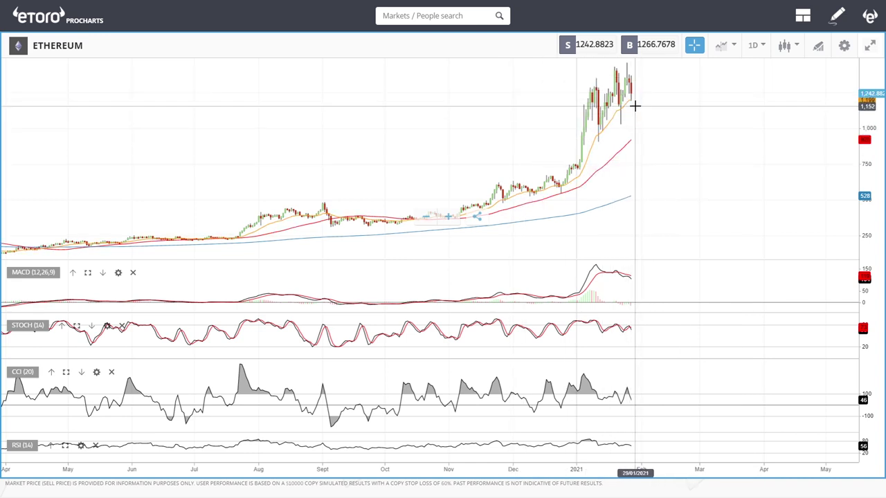
scroll(637, 103, up, 4)
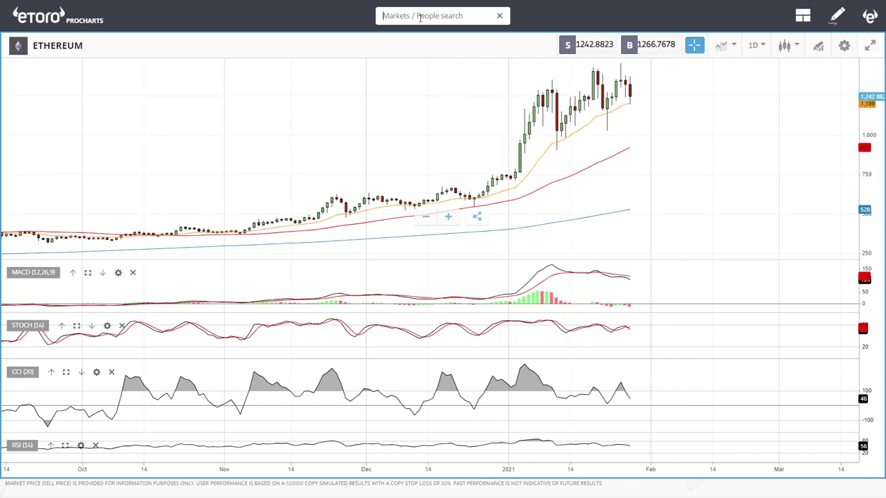
Open the Litecoin (LTC) chart and check the latest candles against the 50-period moving average
text(it)
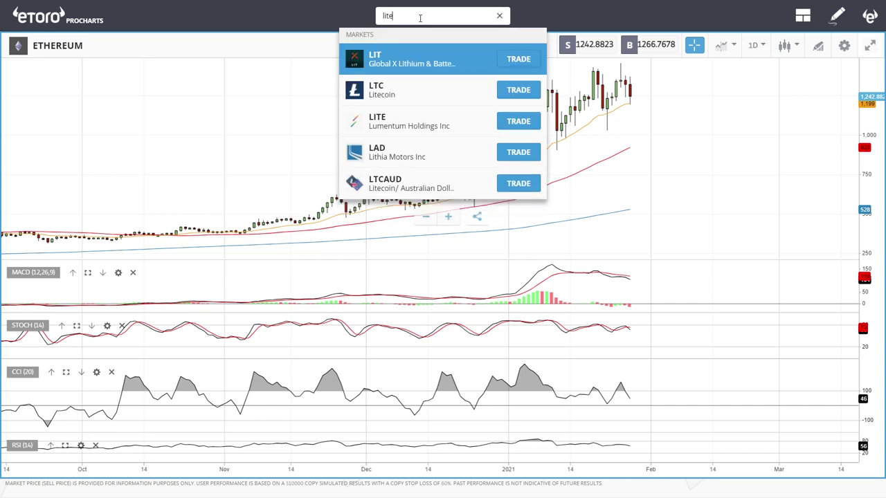
text(e)
click(402, 90)
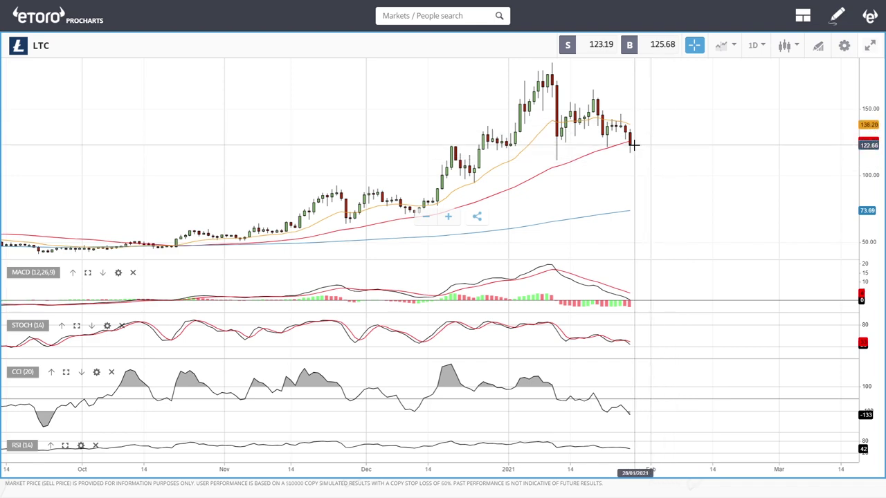
scroll(635, 149, up, 3)
scroll(659, 201, down, 6)
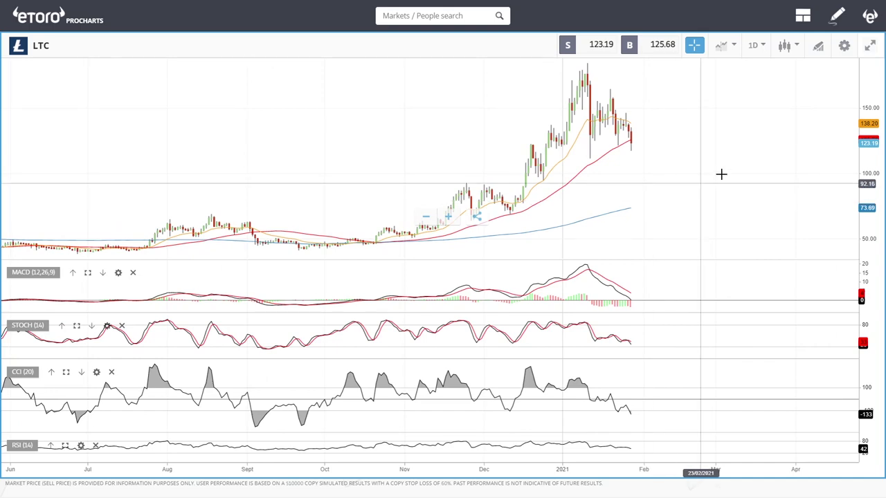
Draw a Fibonacci retracement on the LTC chart from the September 2020 low at about 41.80 to the January 2021 high
click(818, 47)
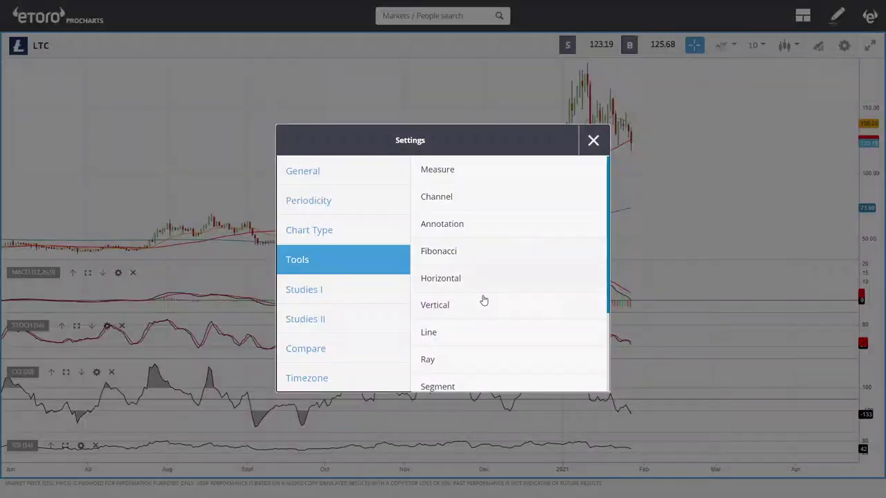
click(437, 277)
click(302, 249)
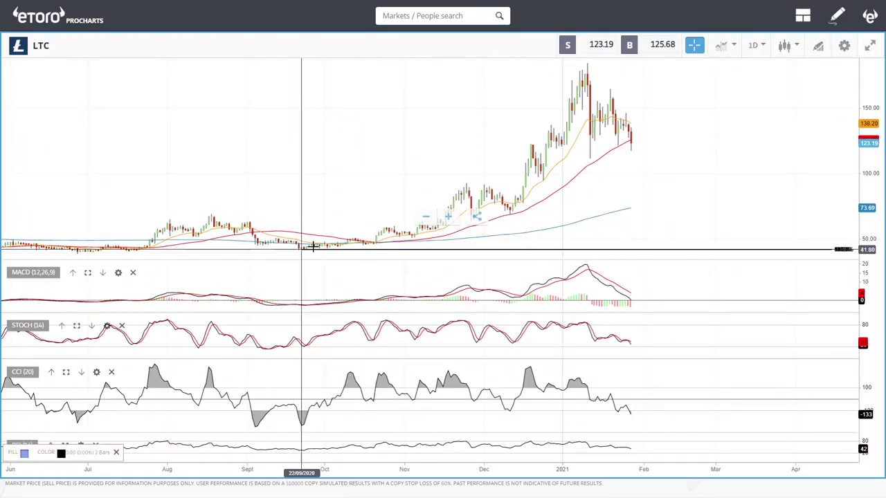
click(587, 64)
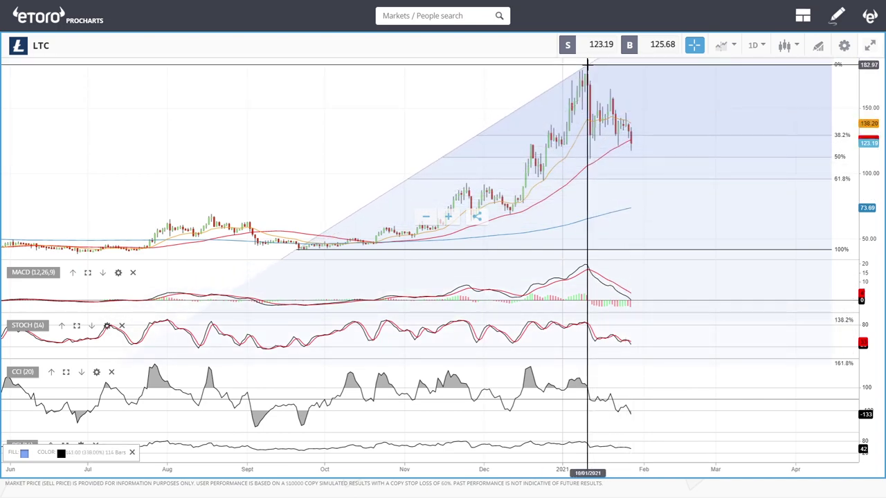
click(587, 62)
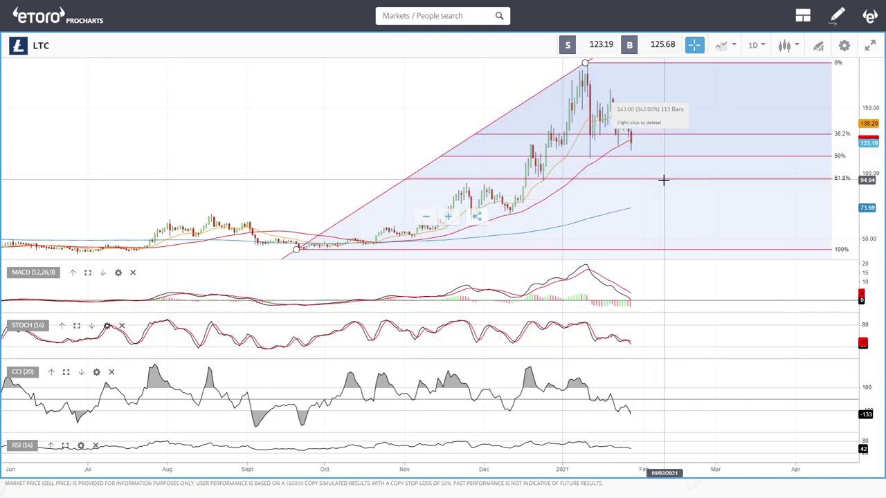
Compare the latest LTC candles with the retracement levels and moving averages, and delete the Fibonacci retracement
scroll(647, 134, up, 3)
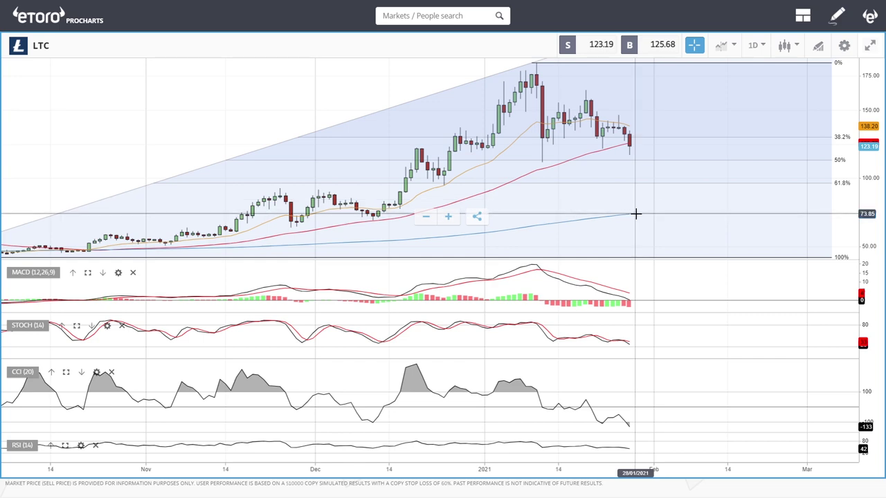
scroll(636, 214, down, 5)
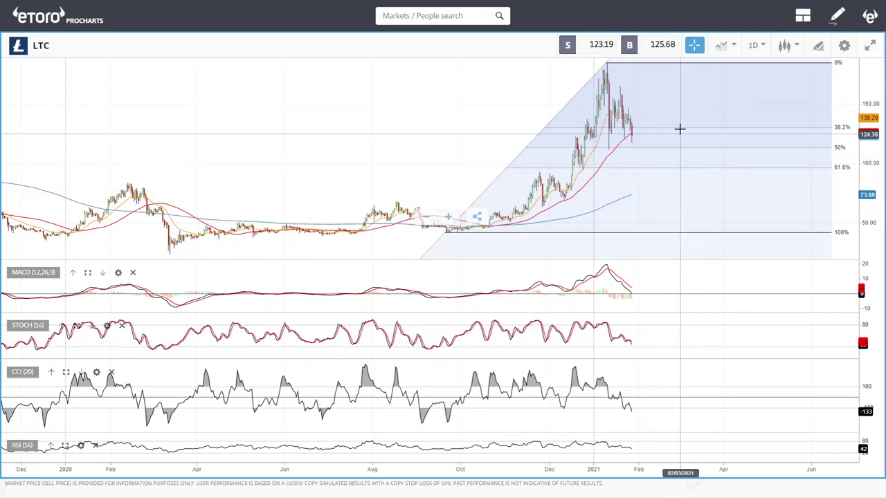
right_click(602, 64)
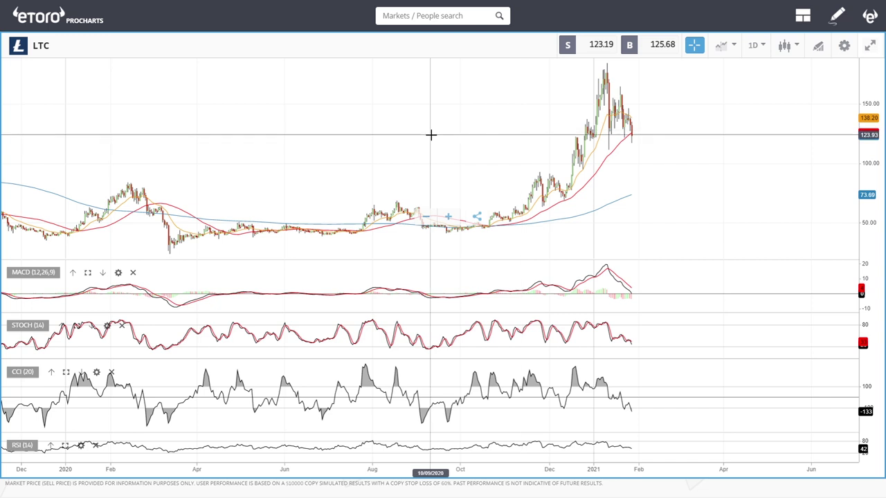
Search the markets for "neo" and open the NEO chart
click(419, 22)
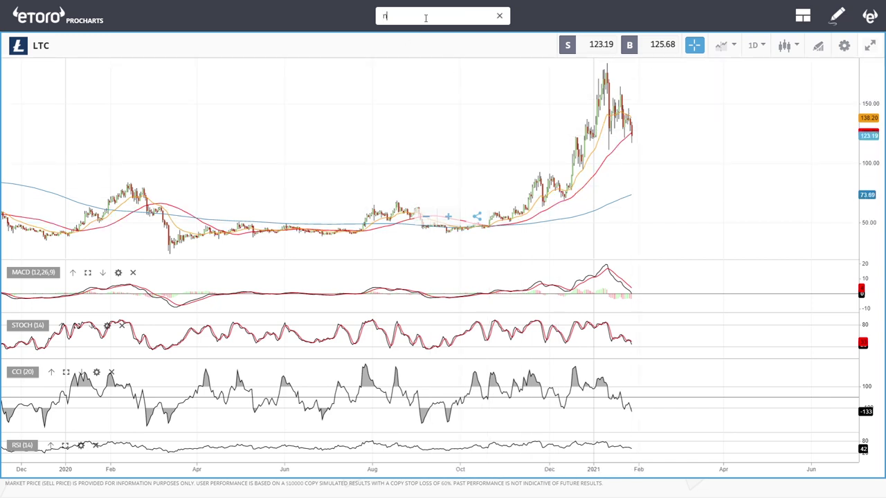
text(neo)
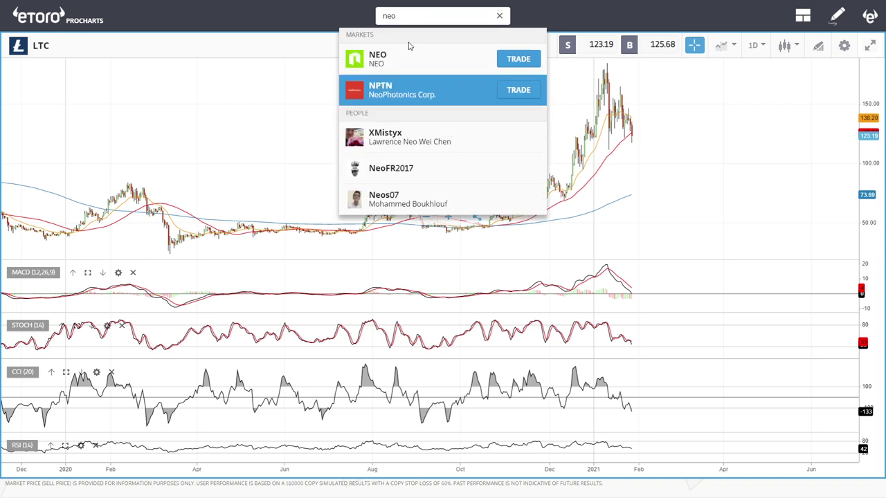
click(398, 66)
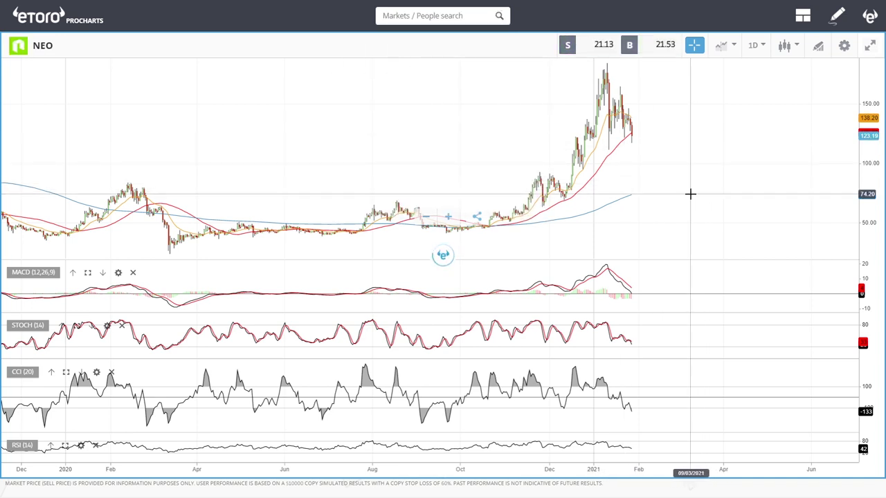
Examine the latest daily NEO candles against the moving averages and the earlier price swings
scroll(690, 194, up, 3)
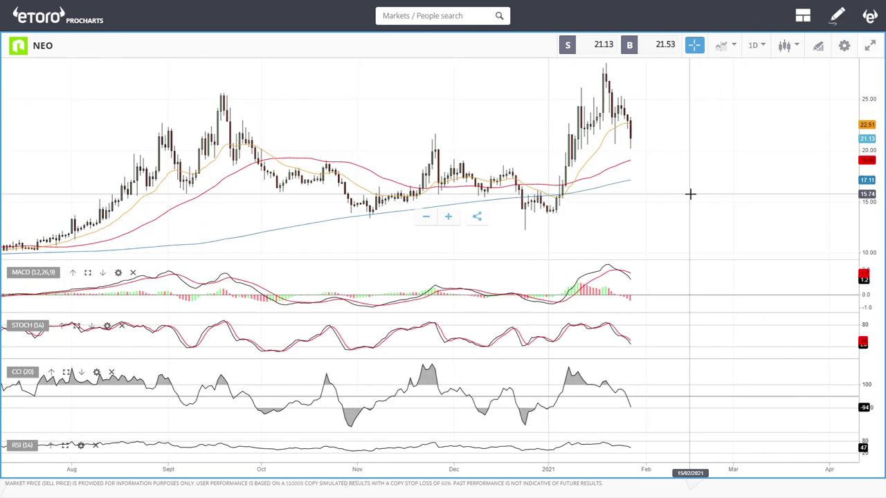
scroll(690, 193, up, 3)
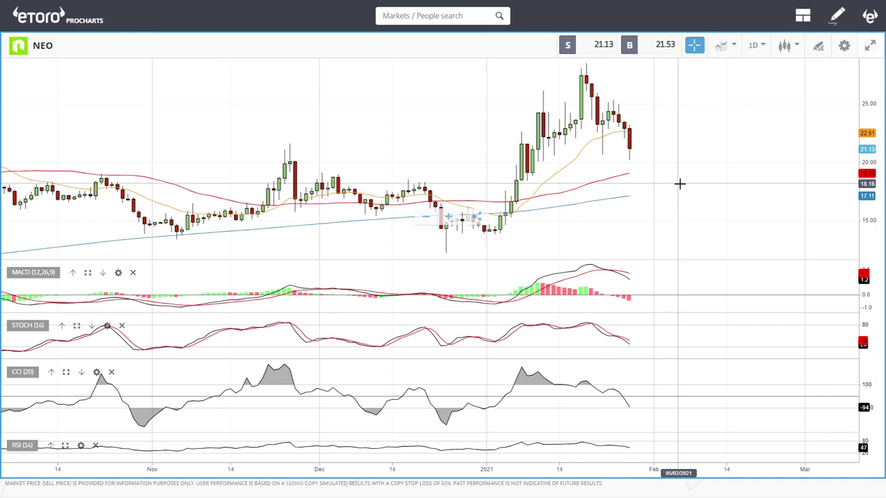
scroll(680, 184, down, 5)
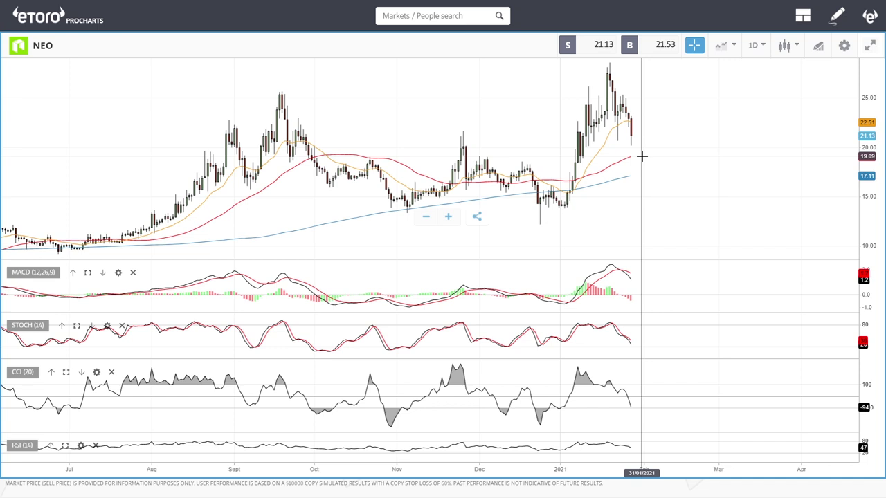
Measure the NEO rally with a Fibonacci retracement from about 14.32 in late December 2020 to the January 2021 high, and delete the retracement
click(819, 46)
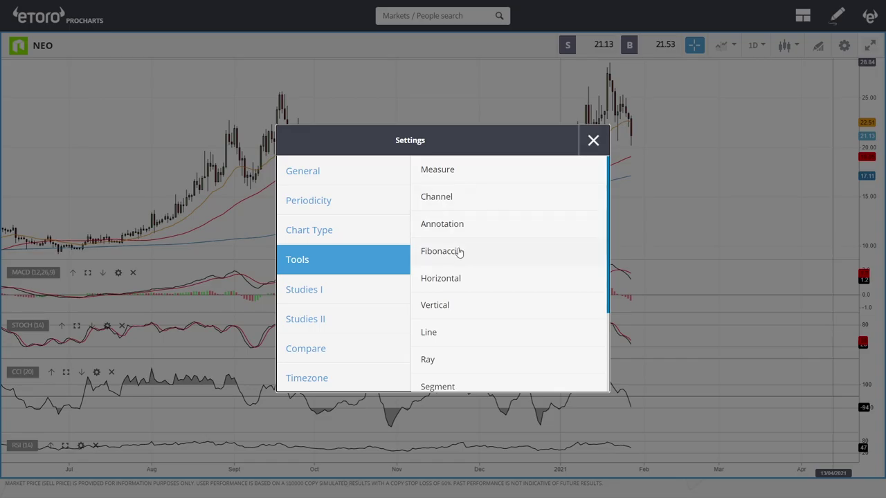
click(459, 252)
click(536, 204)
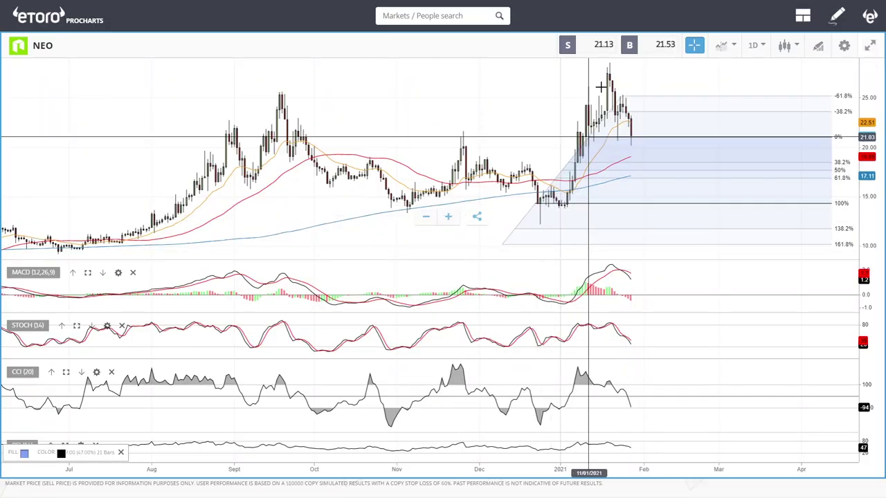
click(607, 63)
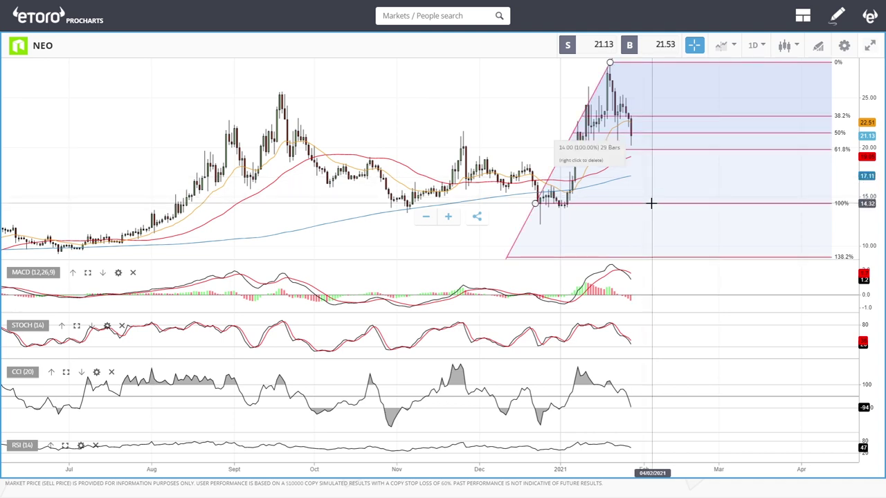
right_click(608, 63)
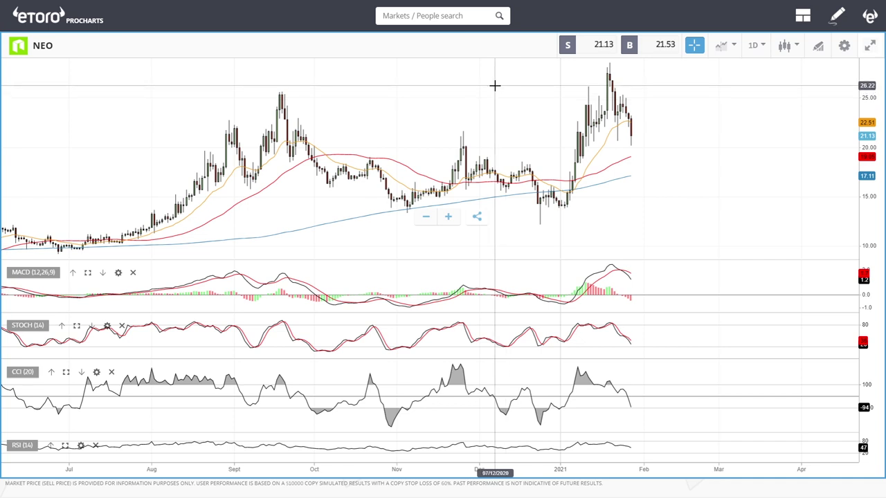
Search the markets for "oil", open the OIL chart and examine its recent candles against the moving averages
click(418, 18)
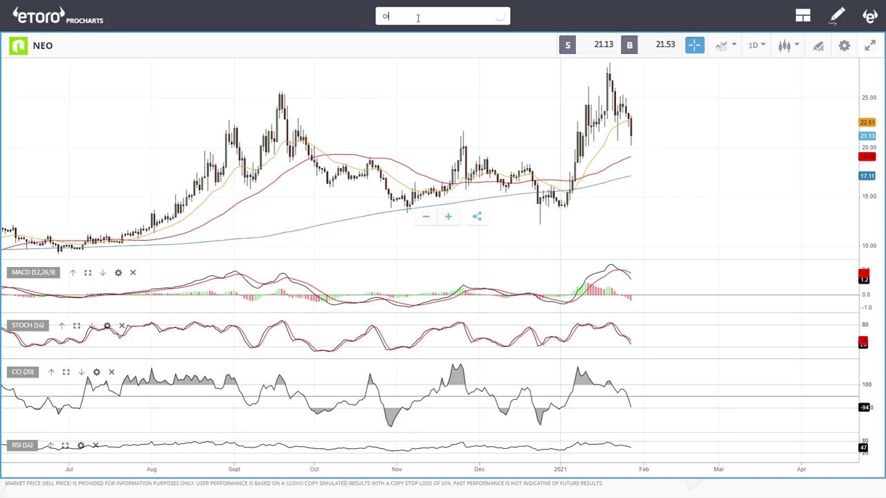
click(394, 68)
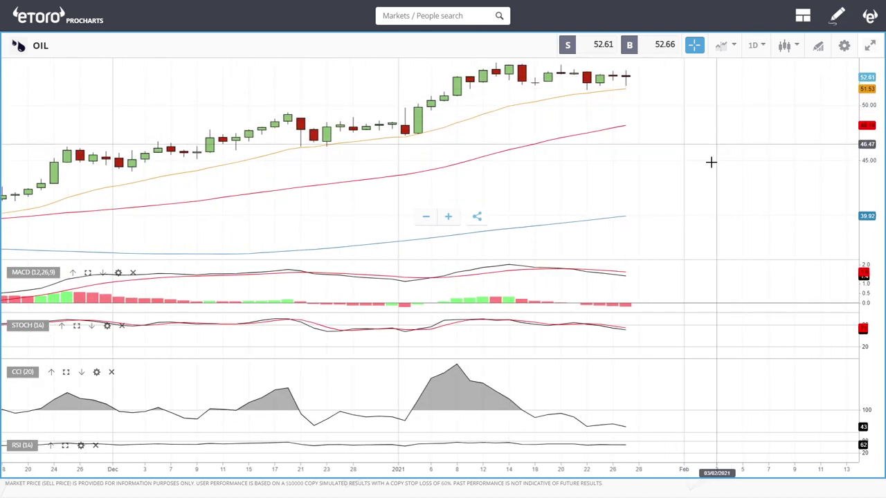
drag(710, 159, 690, 199)
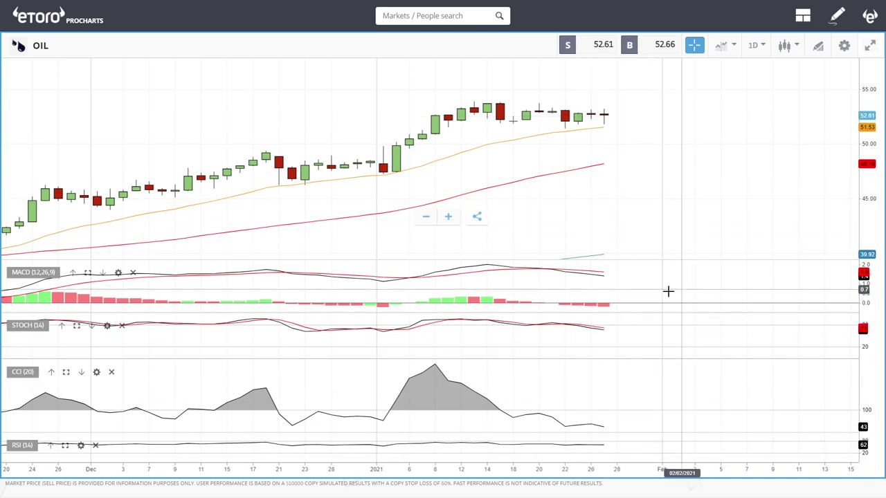
scroll(692, 362, down, 5)
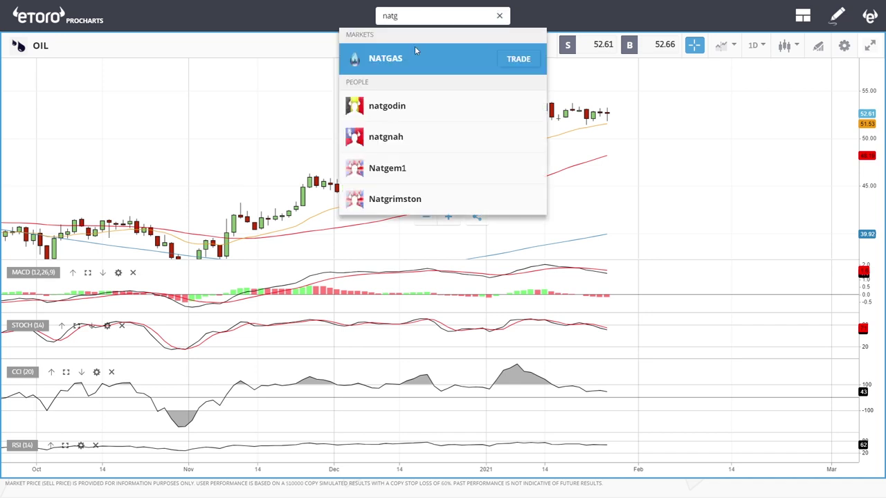
Search the markets for "natg", open the NATGAS chart and review its price action since June 2020
click(414, 57)
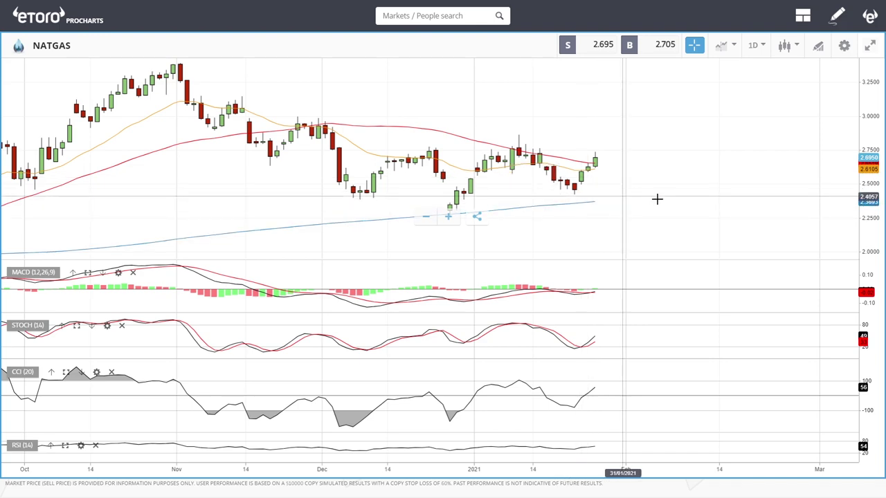
scroll(657, 200, down, 5)
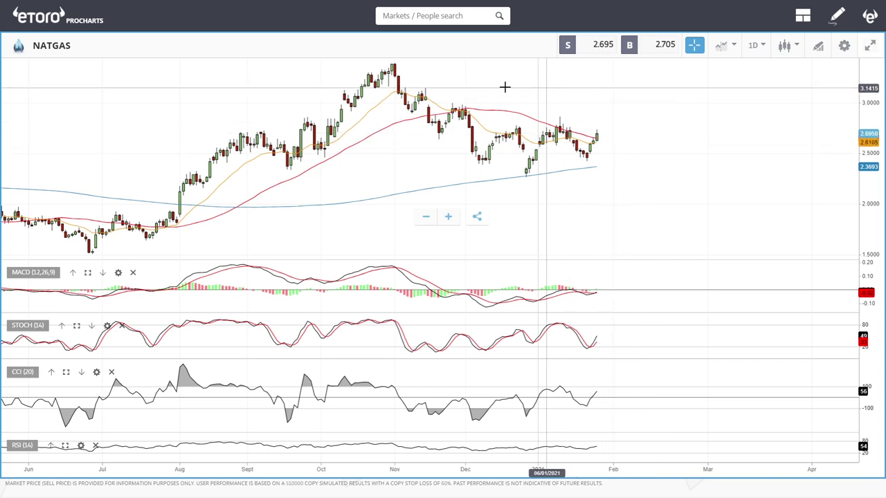
Search the markets for "cop", open the COPPER chart and compare its latest candles with the moving averages
click(420, 15)
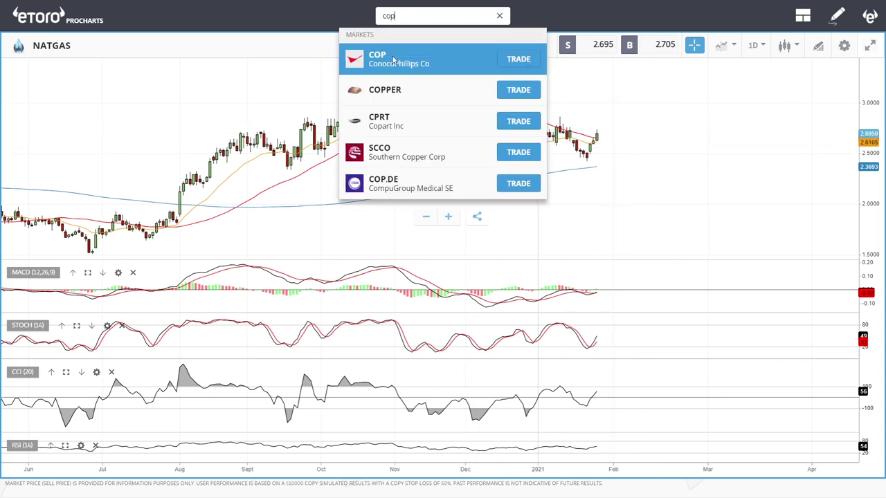
click(385, 89)
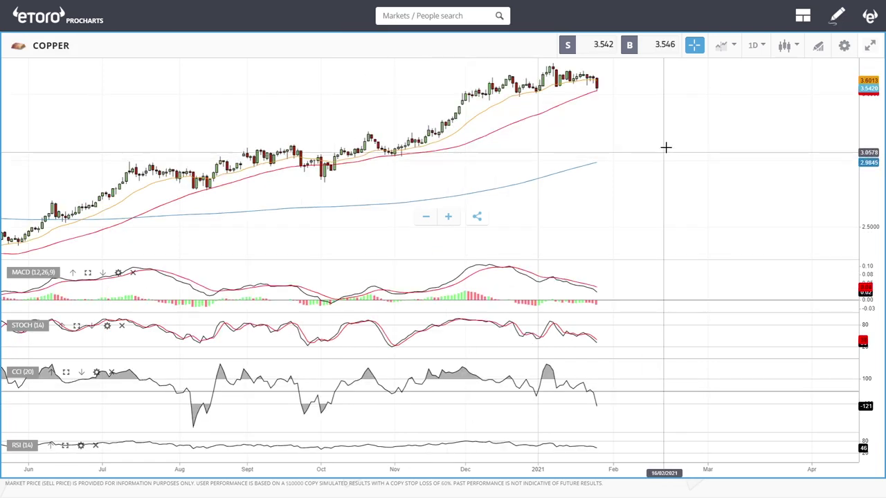
scroll(678, 131, up, 5)
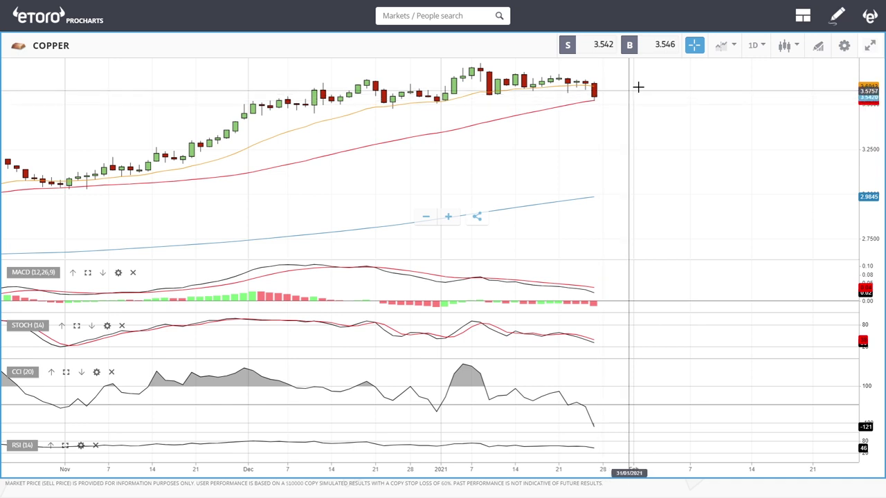
scroll(654, 129, down, 2)
scroll(654, 129, down, 1)
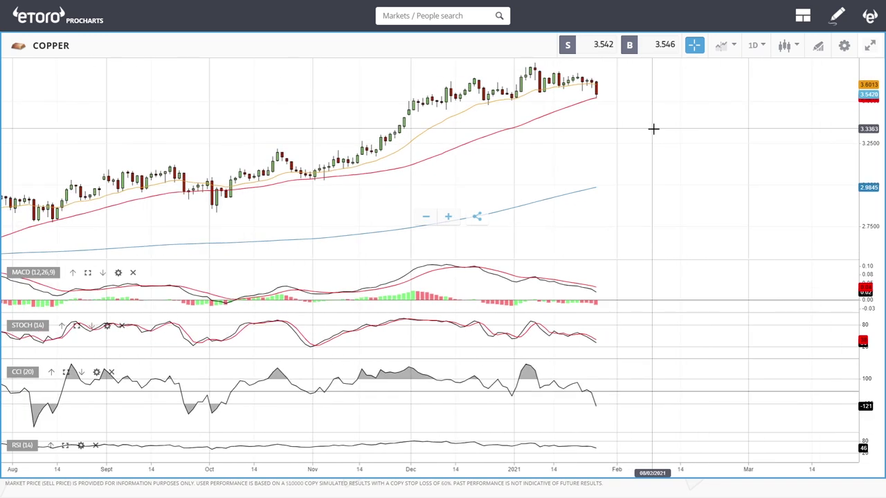